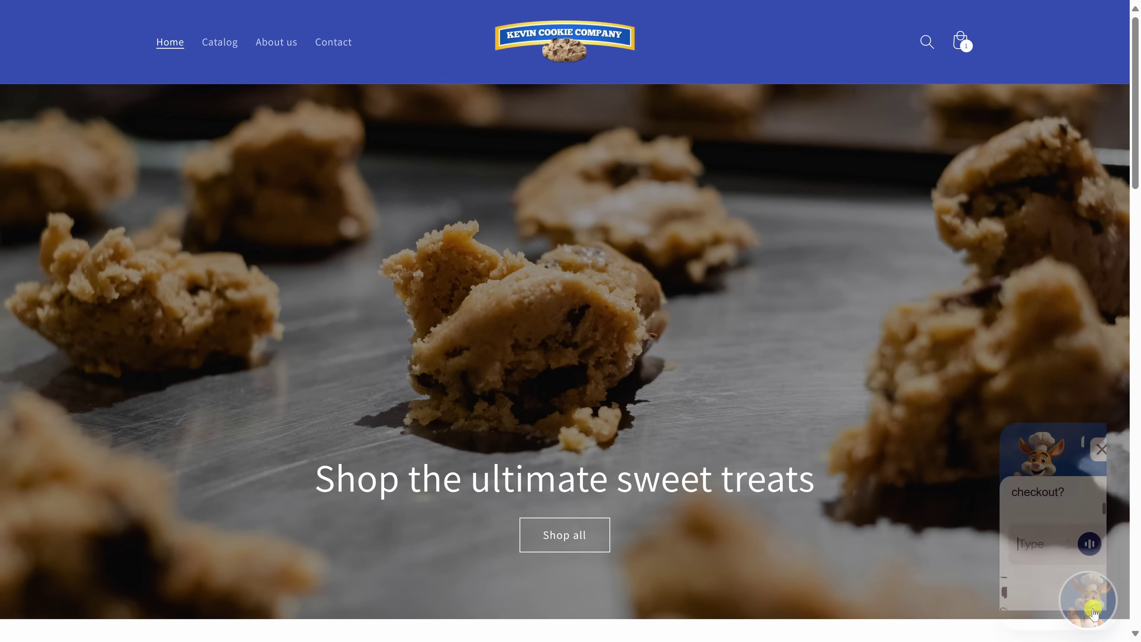
Chat with Kevin AI on the cookie storefront, then go to the Jotform chatbot app listing
left_click(1094, 613)
scroll(1044, 473, "up", 15)
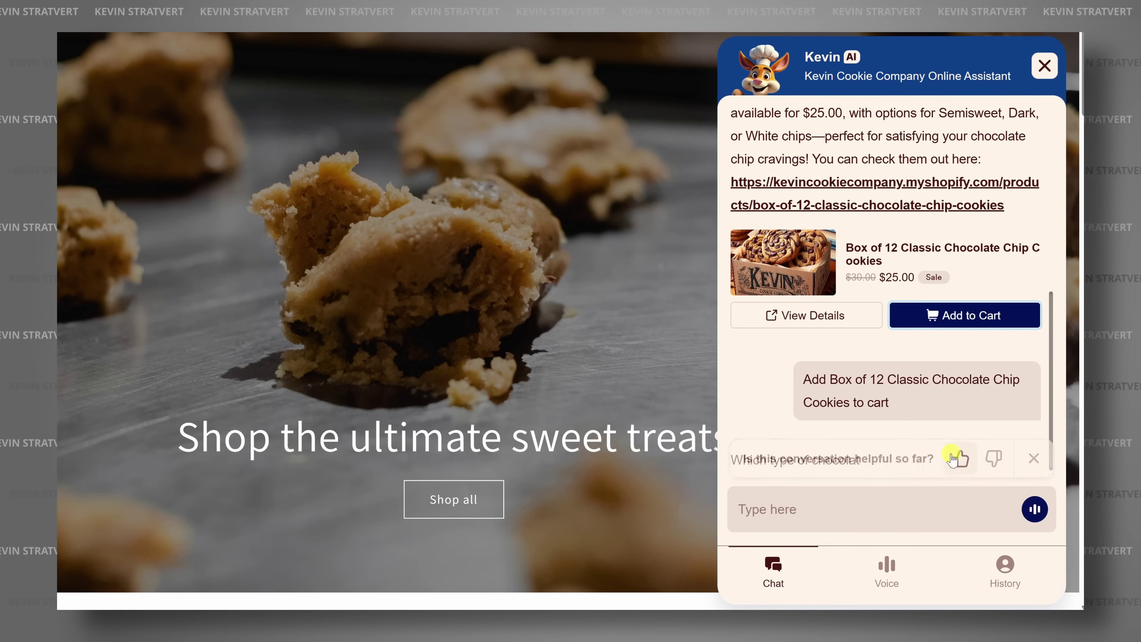
scroll(955, 446, "down", 3)
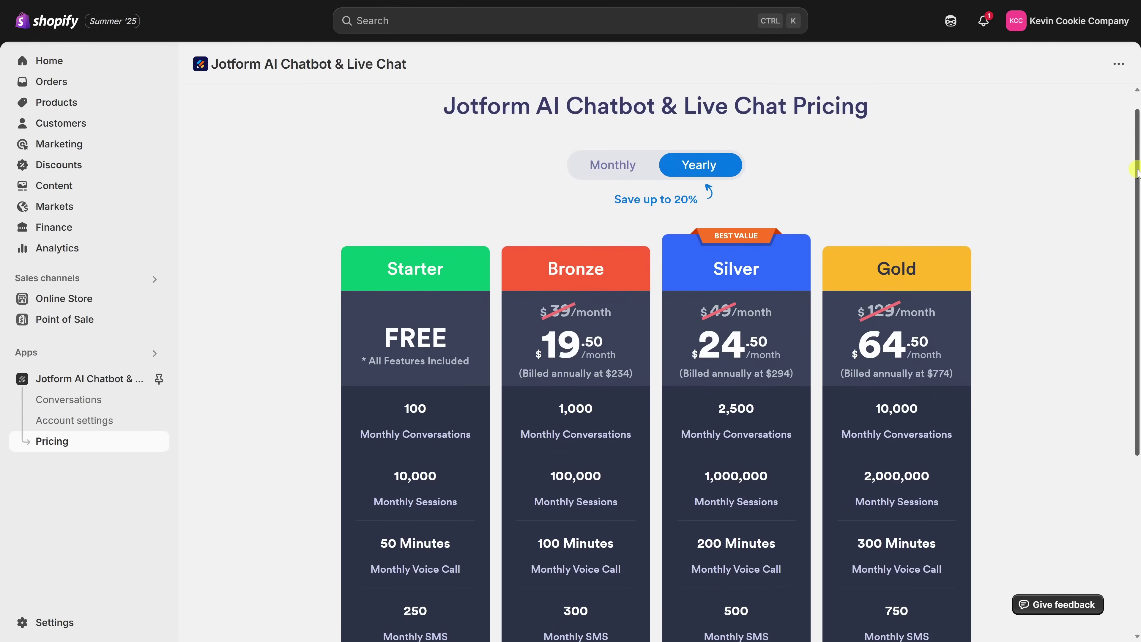
scroll(741, 370, "down", 3)
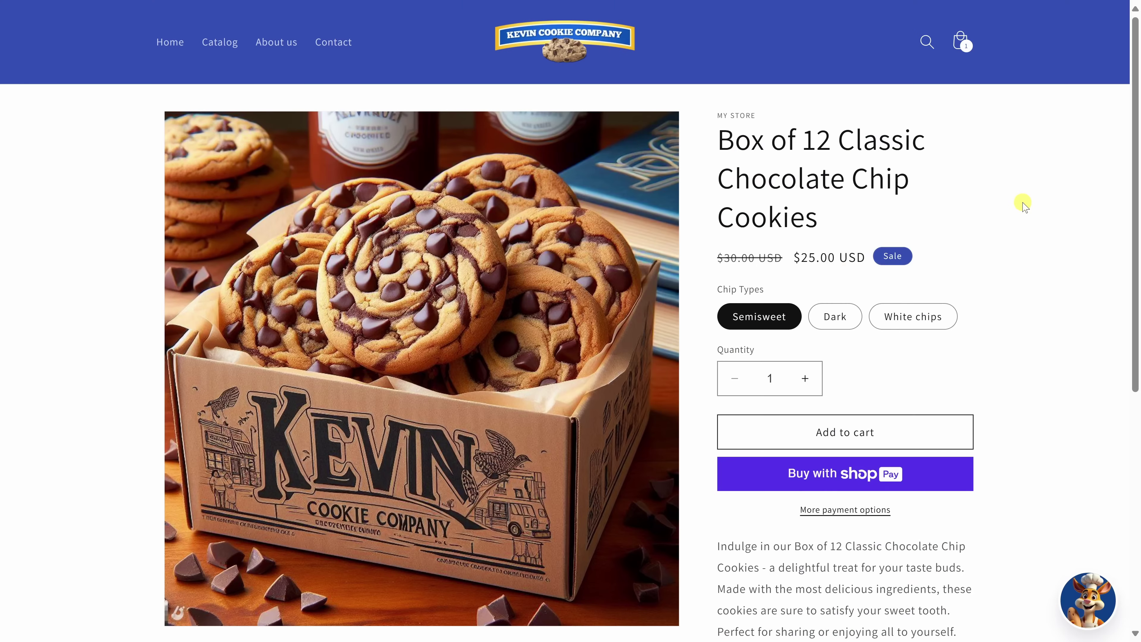
scroll(1020, 204, "down", 2)
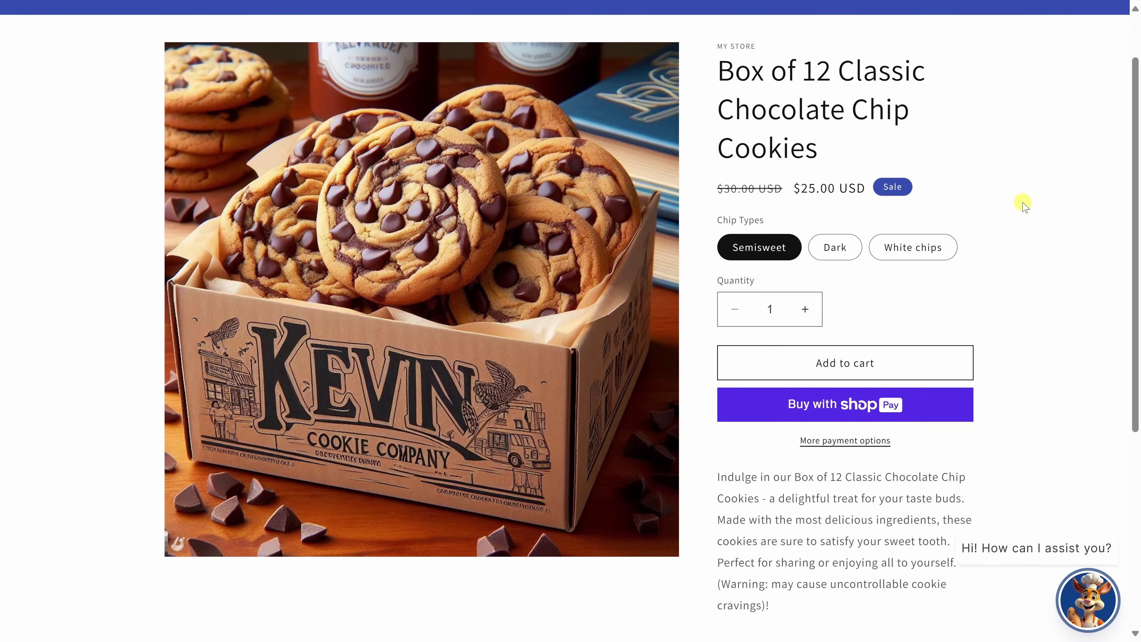
scroll(1023, 205, "down", 1)
scroll(1023, 205, "down", 4)
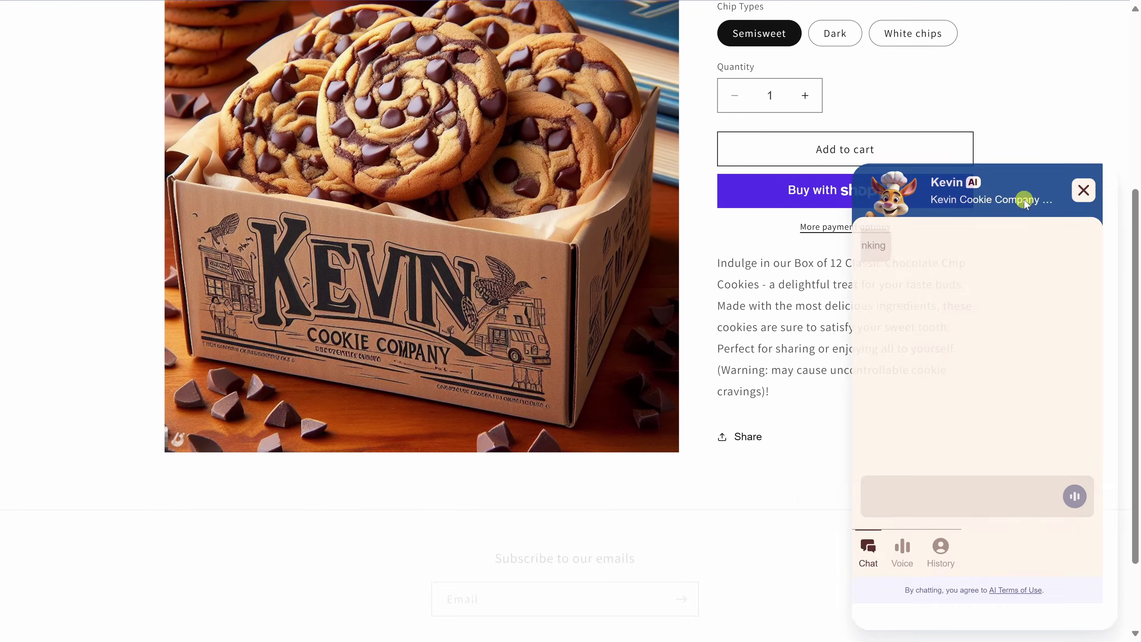
scroll(1025, 201, "down", 2)
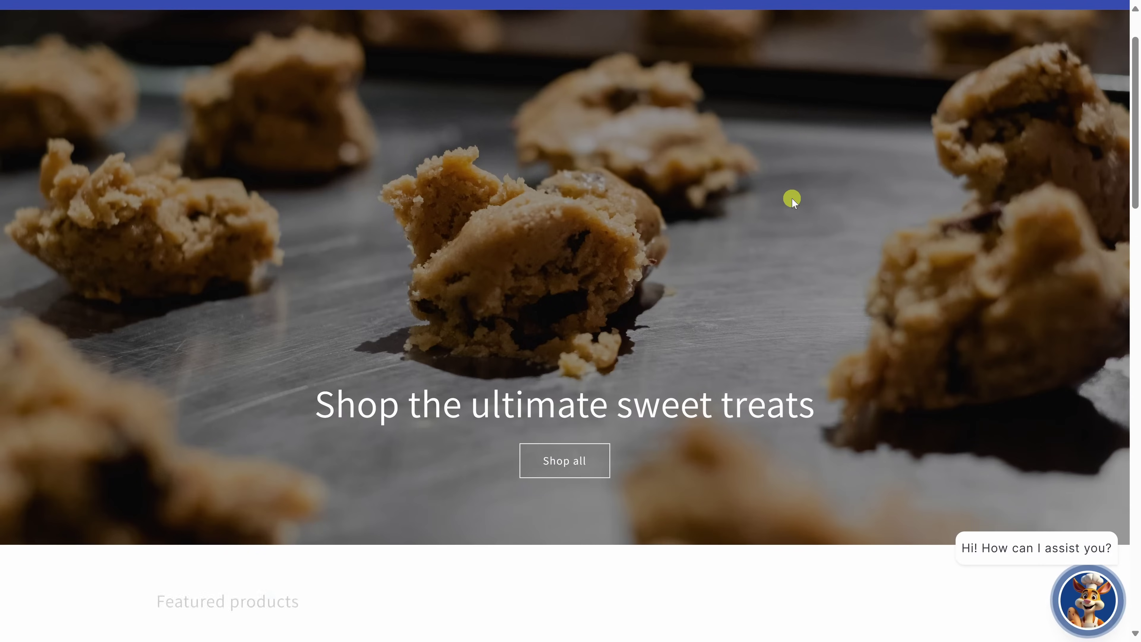
scroll(792, 198, "down", 10)
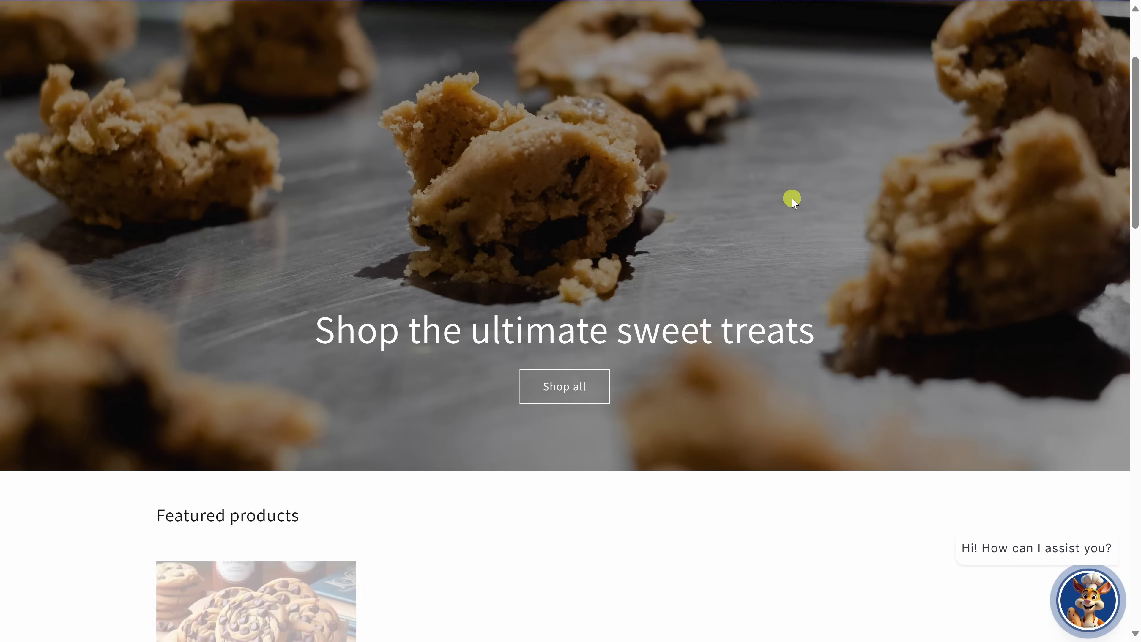
scroll(791, 199, "down", 10)
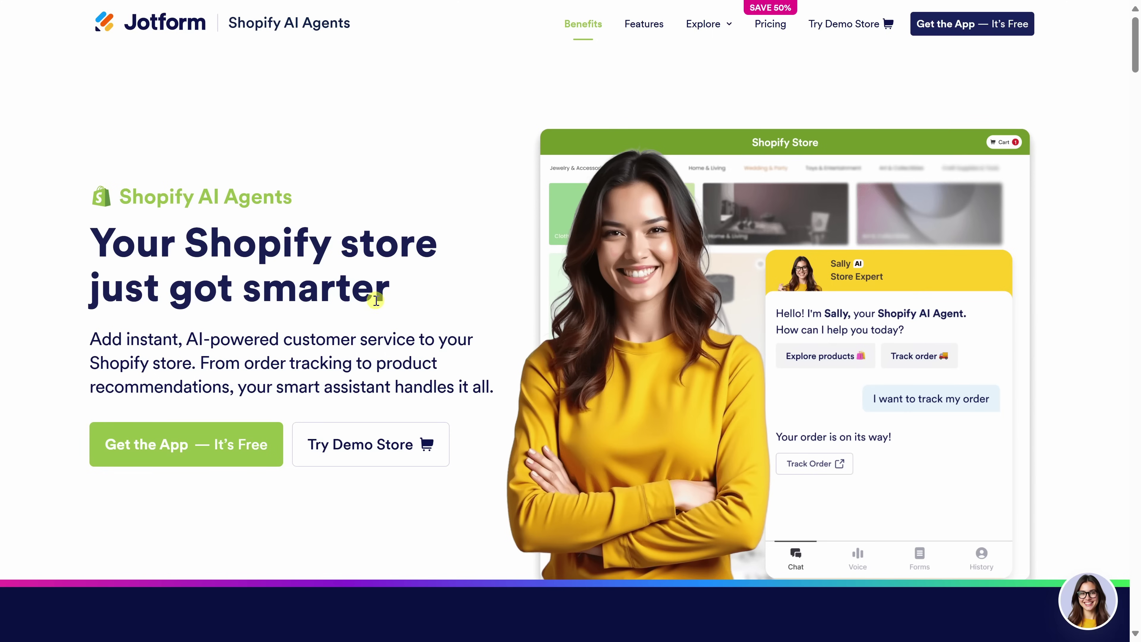
left_click(184, 459)
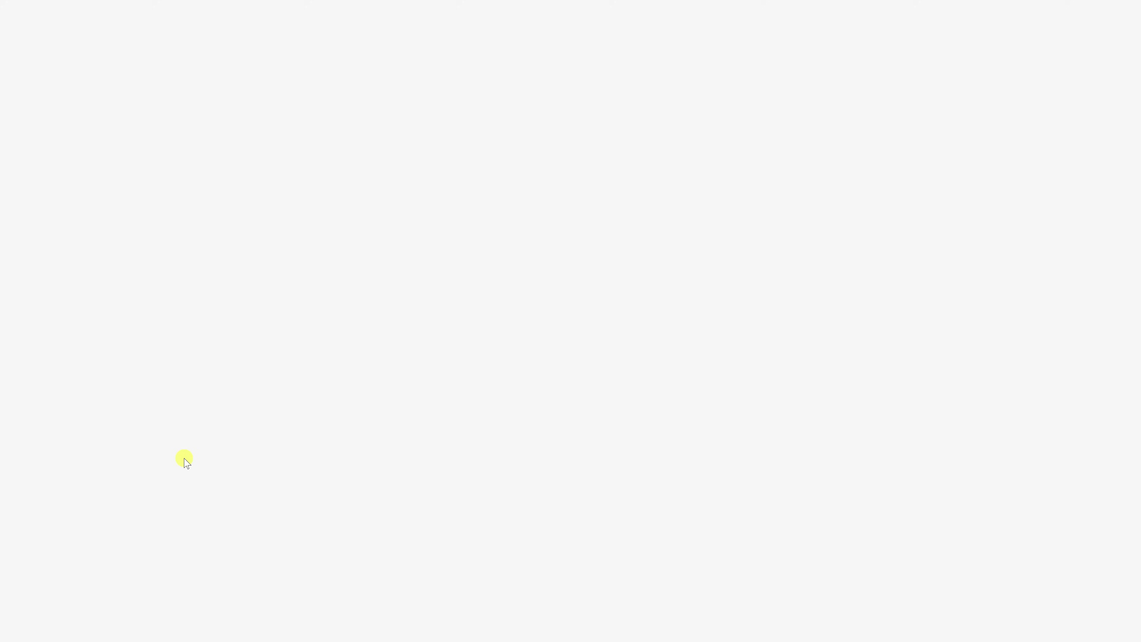
Install the Jotform AI Chatbot & Live Chat app, approve its permissions, and connect to Jotform
scroll(186, 419, "down", 2)
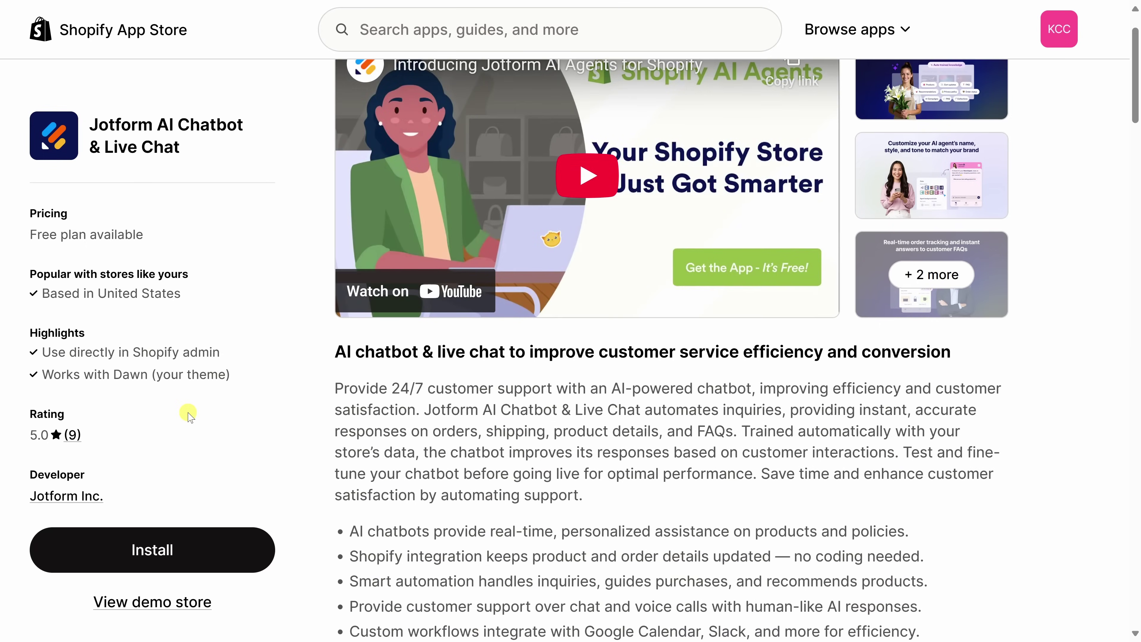
left_click(163, 558)
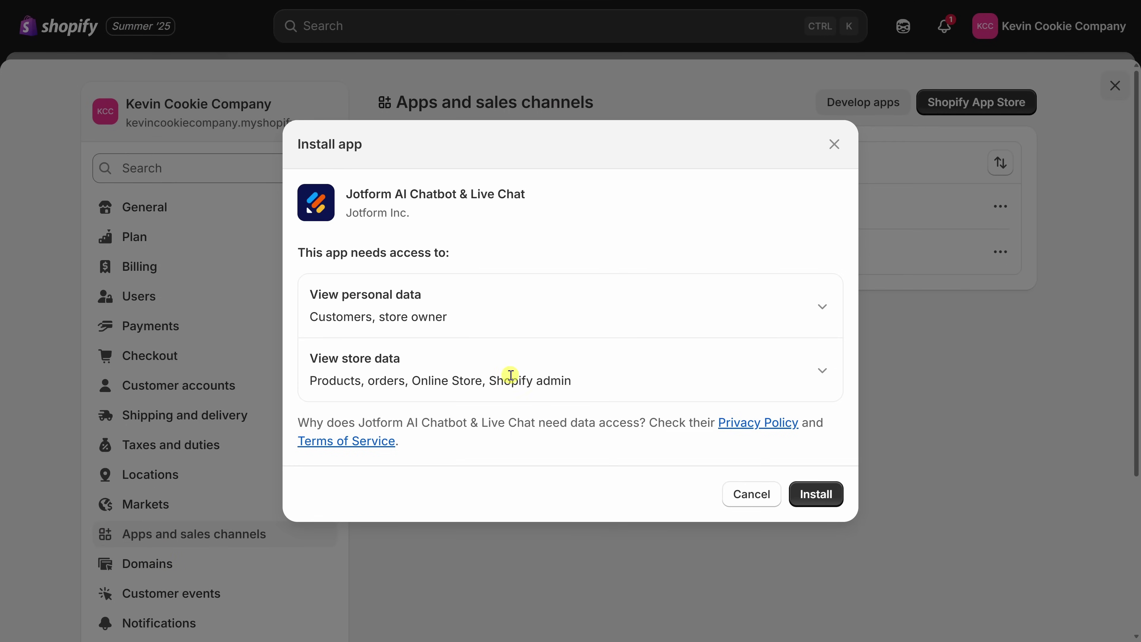
left_click(817, 495)
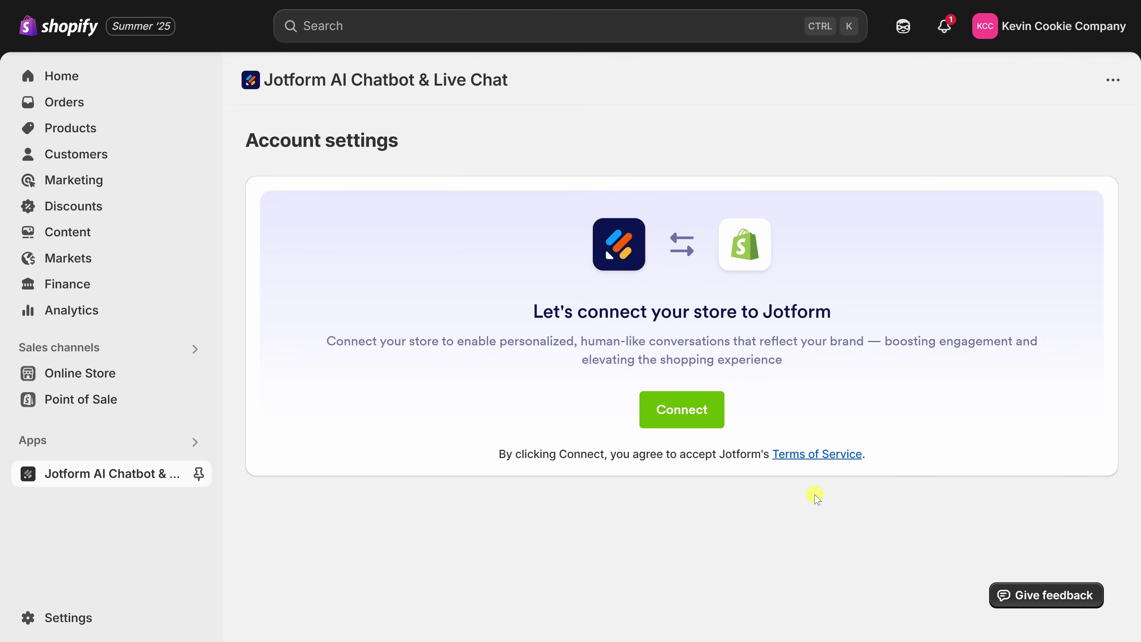
left_click(678, 414)
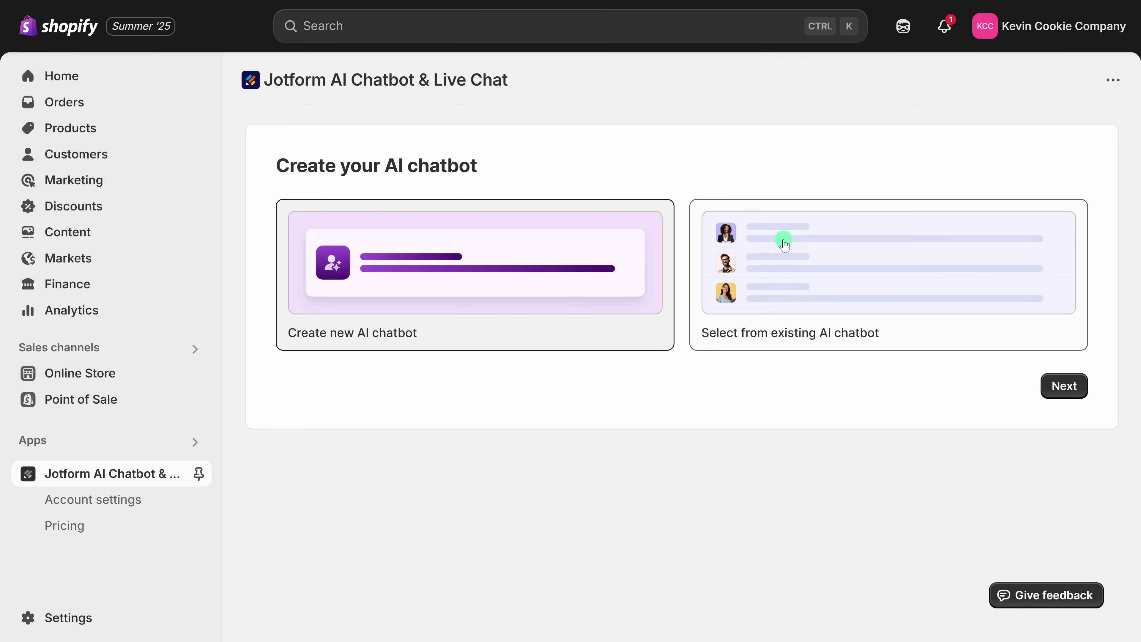
Start a brand-new AI chatbot keeping the Product Discovery and Customer Support skills
left_click(863, 243)
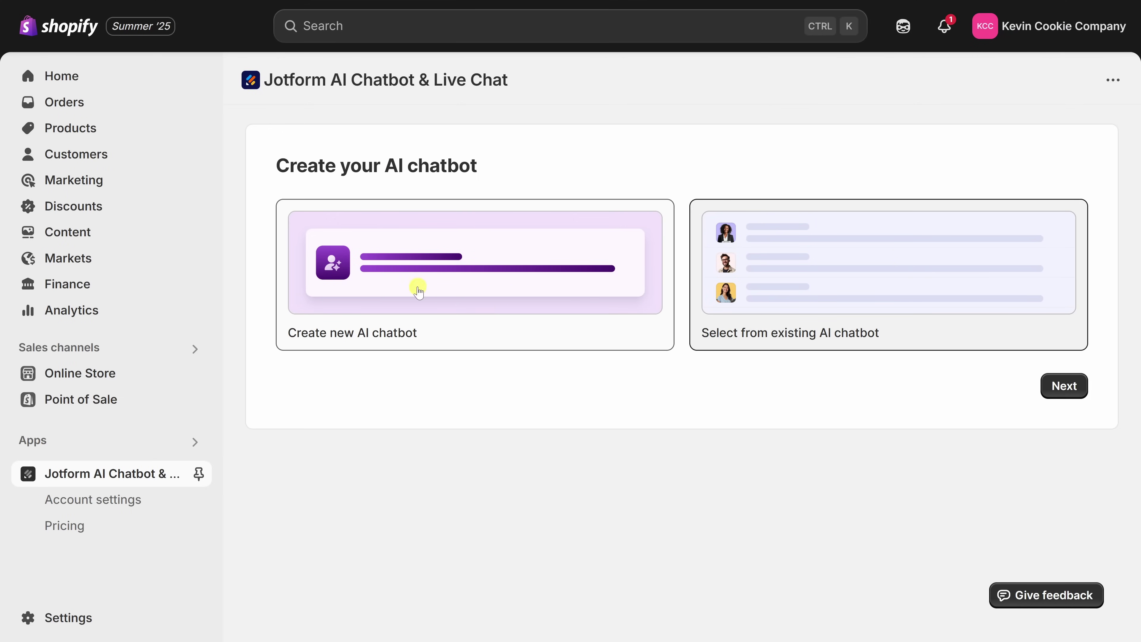
left_click(307, 271)
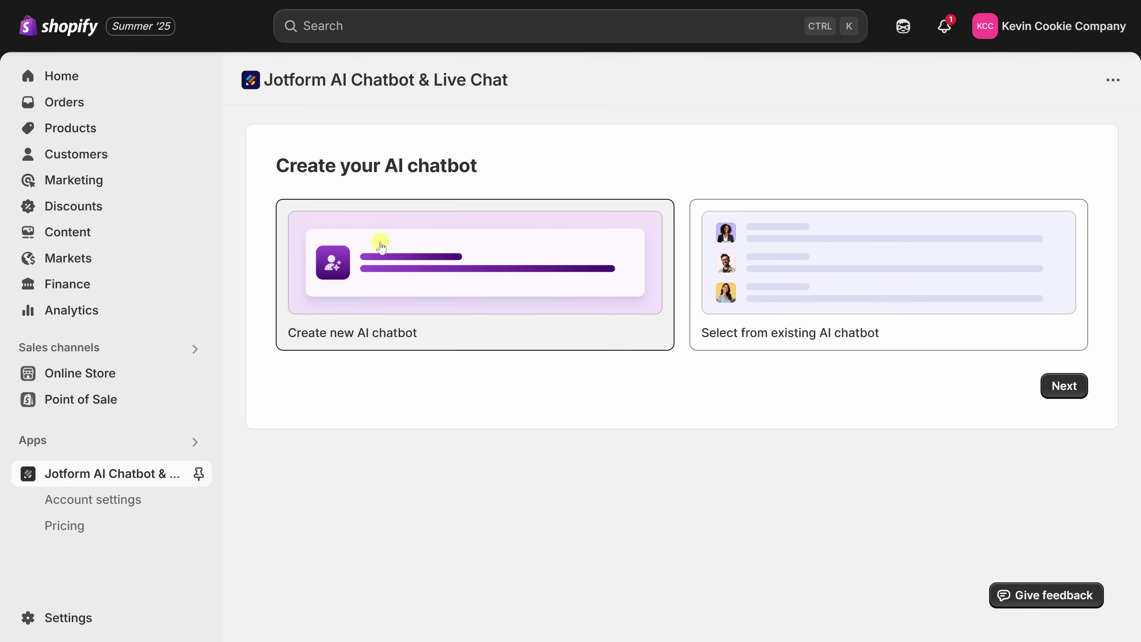
left_click(1053, 395)
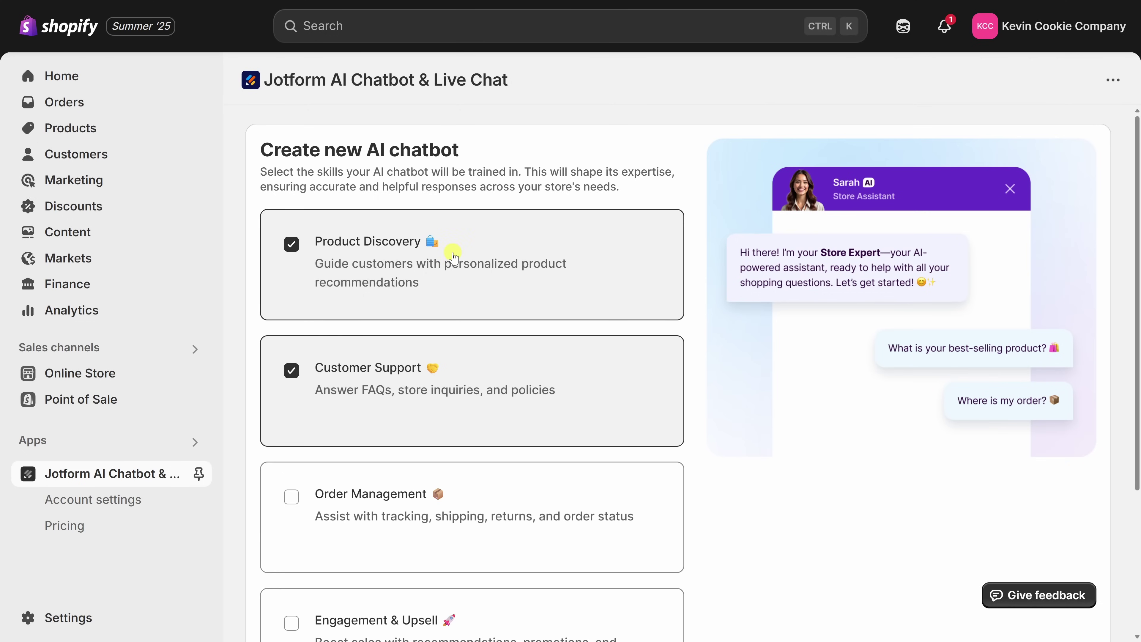
scroll(467, 317, "down", 2)
scroll(467, 317, "up", 2)
scroll(394, 395, "down", 3)
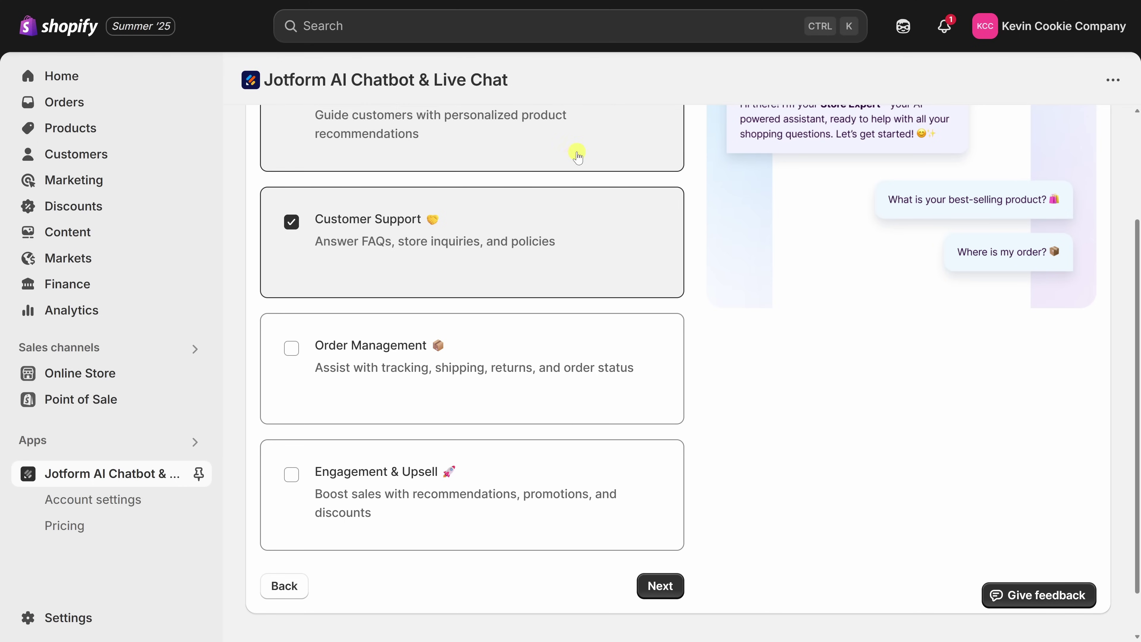
scroll(681, 234, "down", 1)
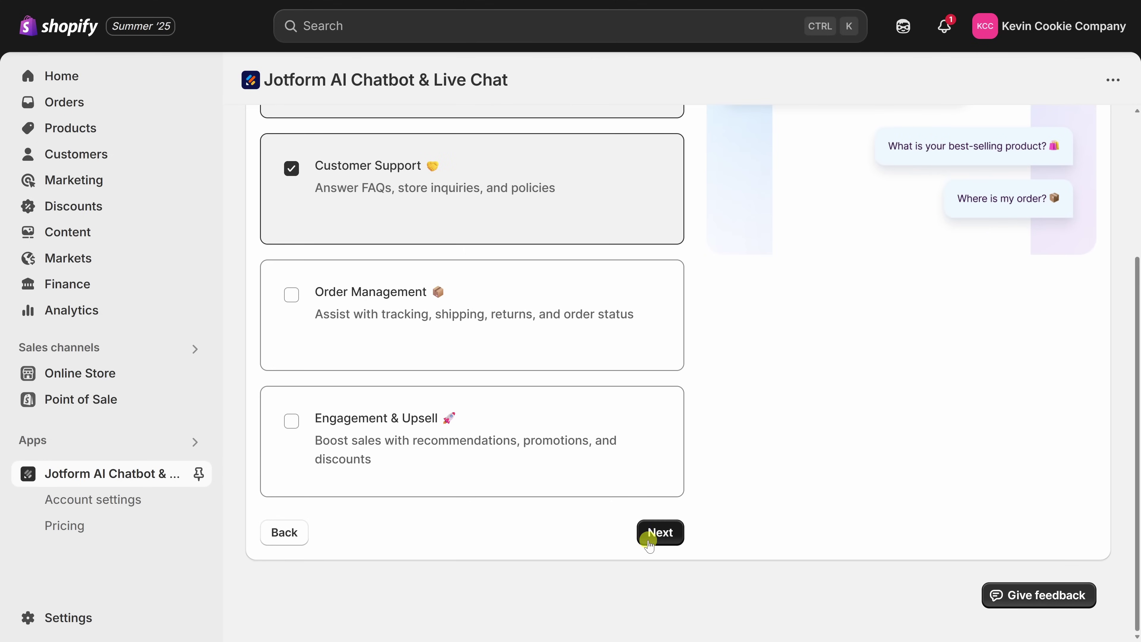
left_click(651, 538)
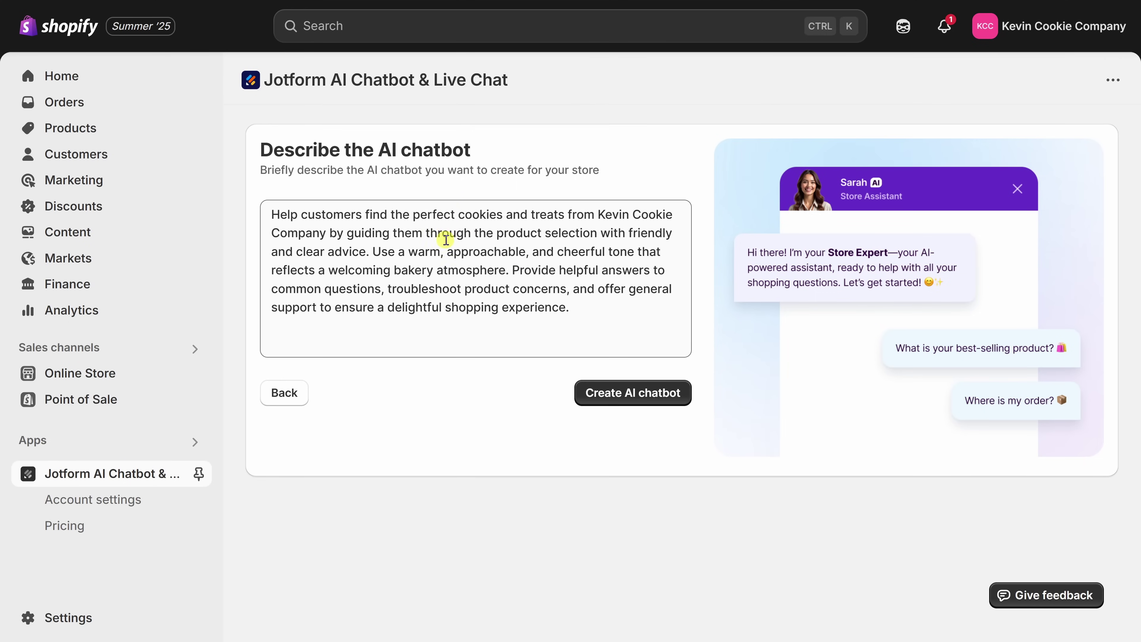
Review the warm, cheerful cookie-helper description and create the AI chatbot from it
left_click_drag(269, 214, 324, 231)
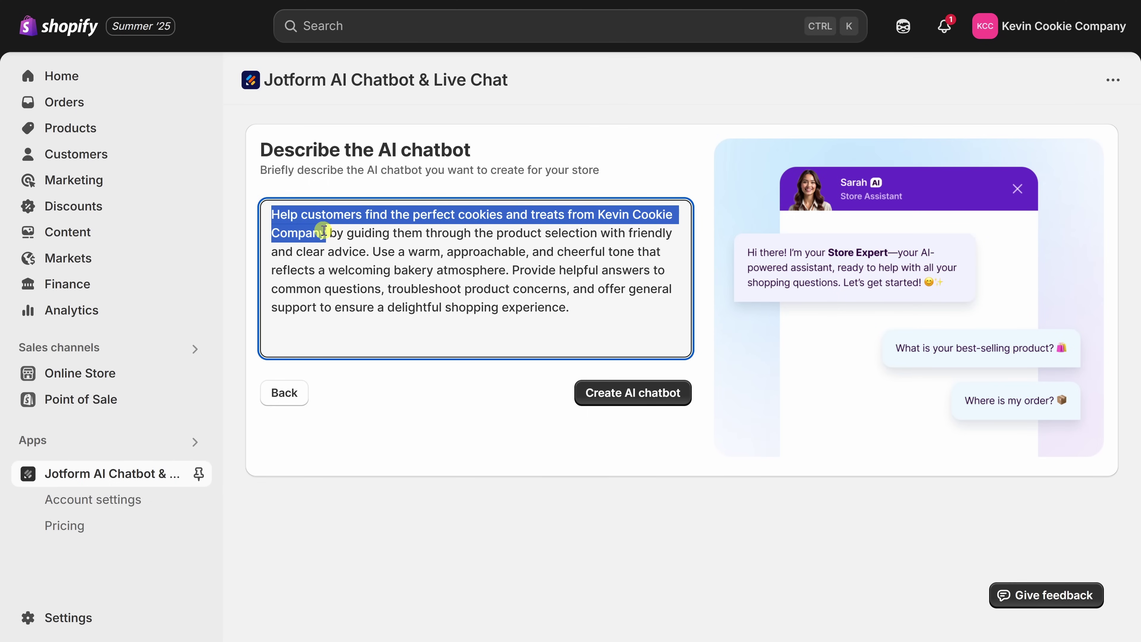
left_click_drag(513, 269, 385, 286)
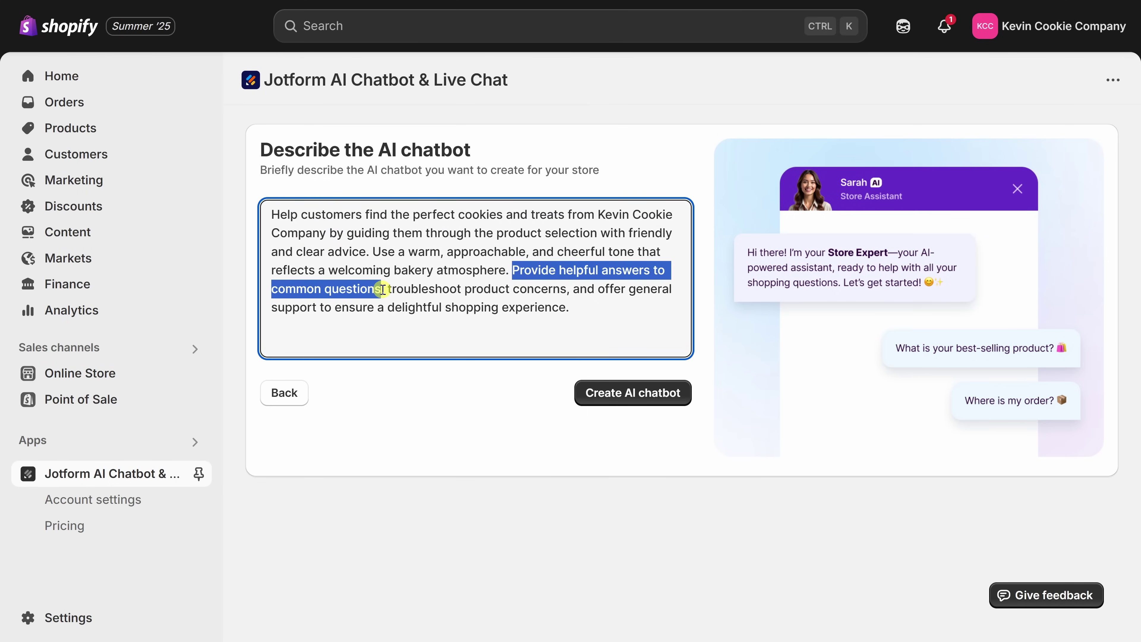
left_click_drag(313, 207, 583, 311)
left_click(583, 311)
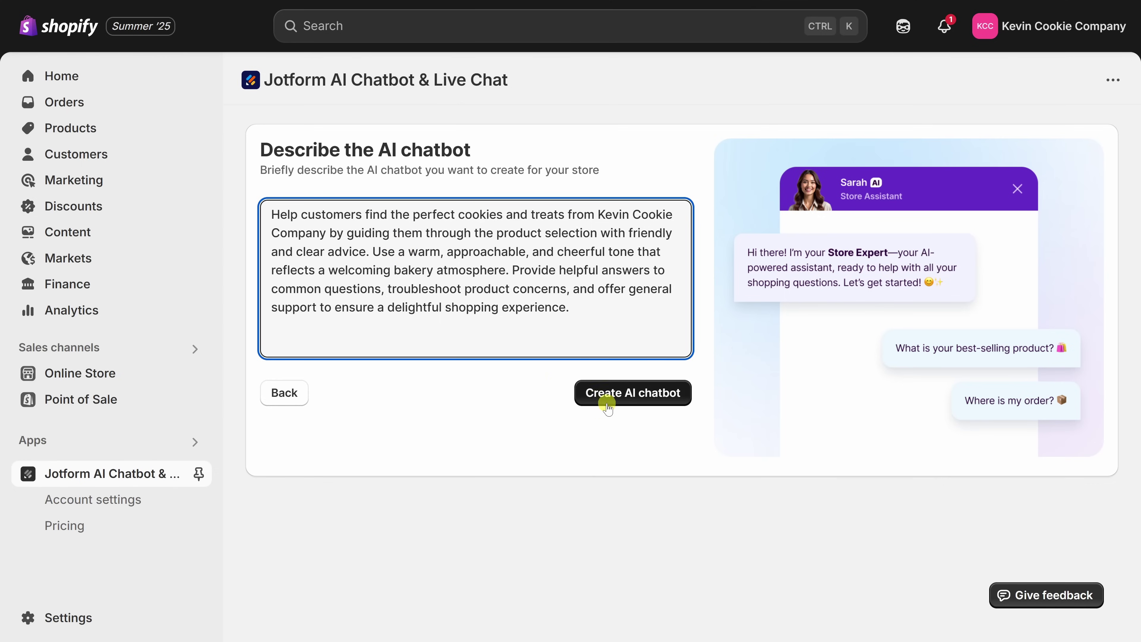
left_click(593, 399)
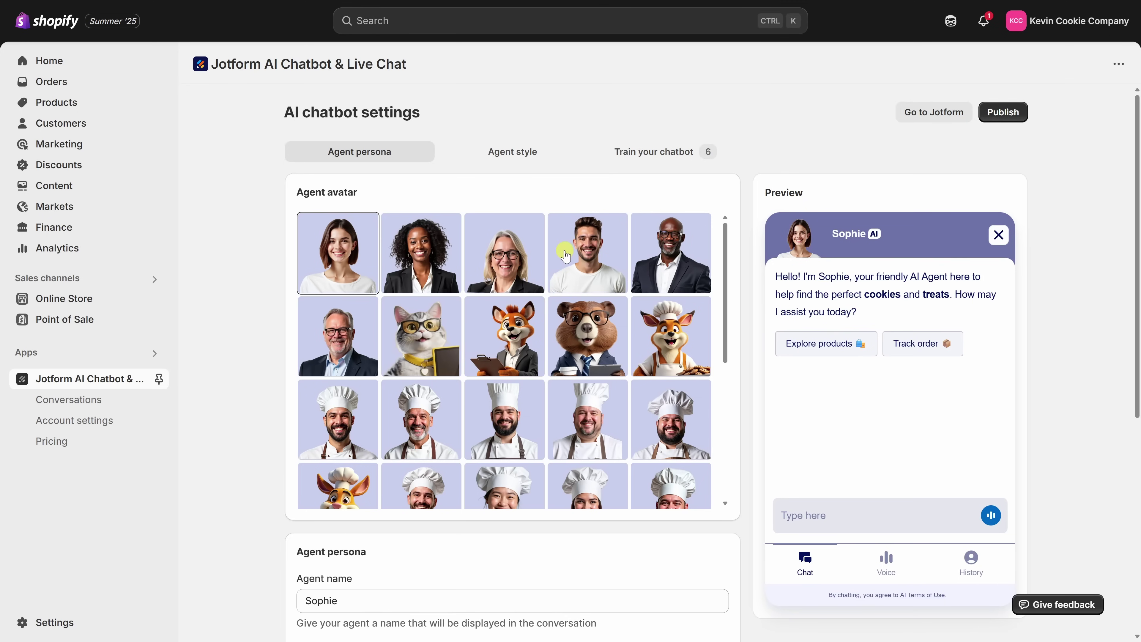
Choose the chef fox as the agent's avatar
scroll(466, 279, "down", 1)
scroll(467, 279, "down", 10)
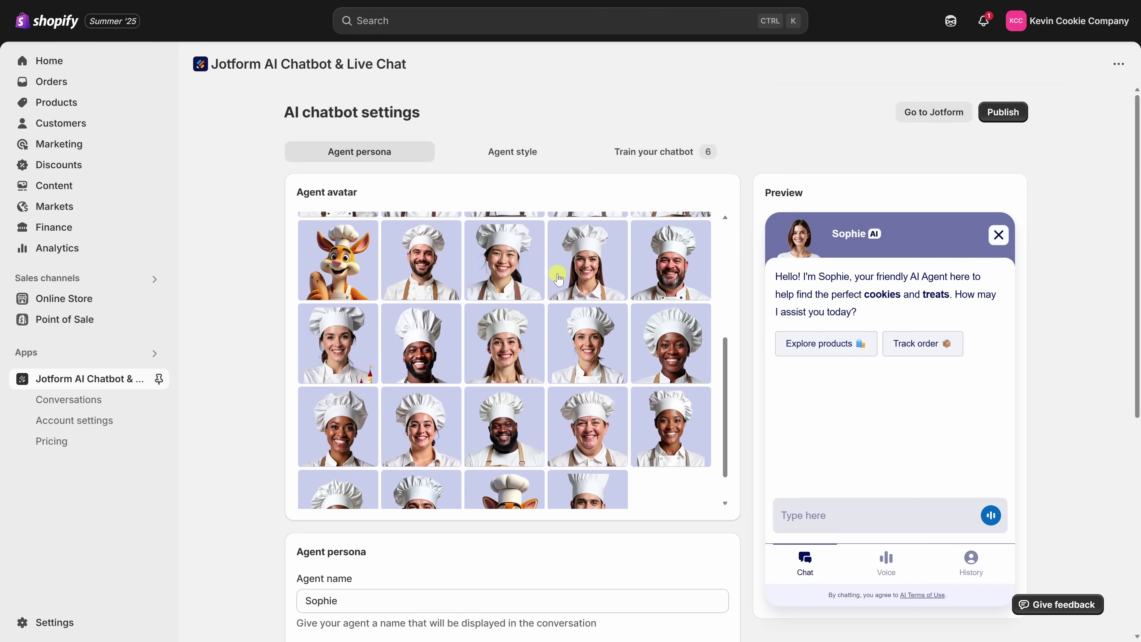
scroll(603, 276, "up", 10)
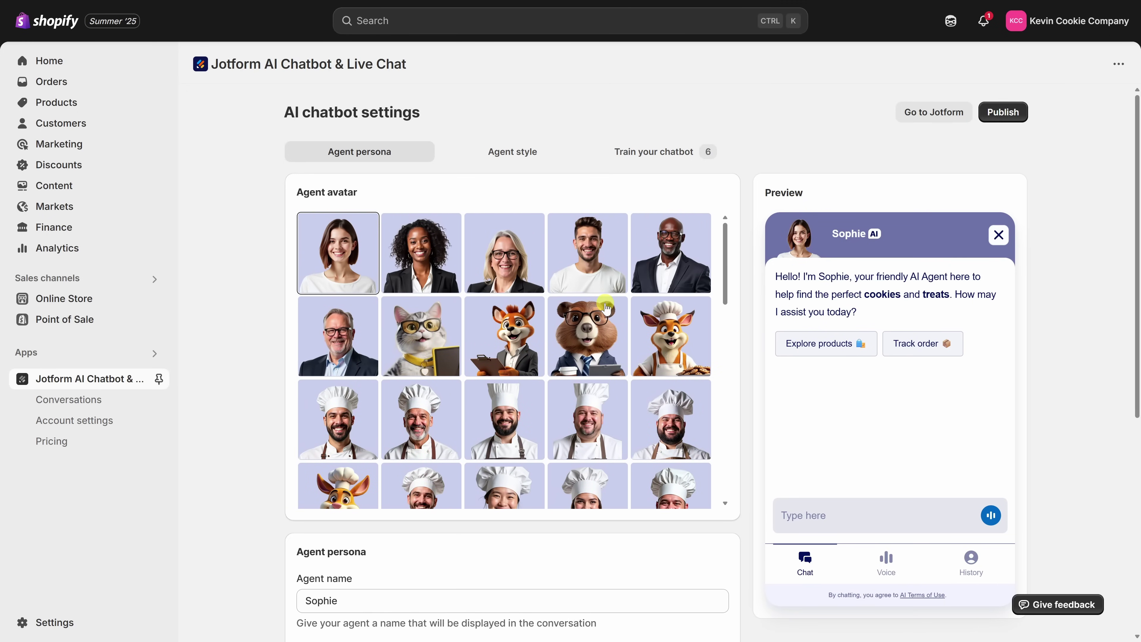
left_click(678, 356)
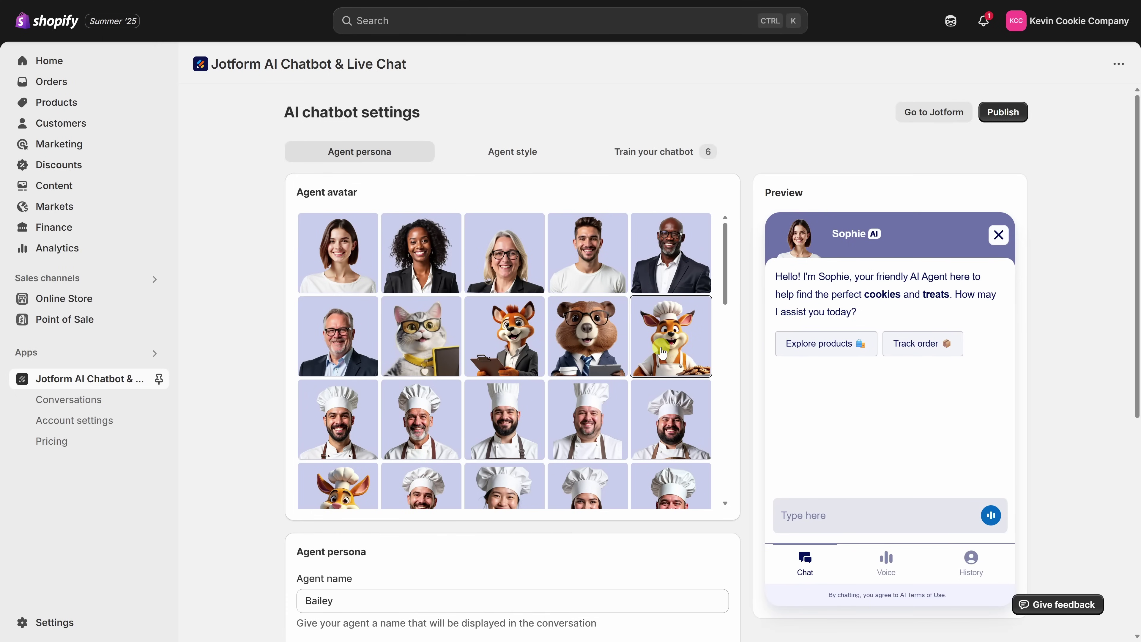
Rename the agent from Bailey to Kevin and set its role to Kevin Cookie Company Online Assistant
scroll(262, 339, "down", 6)
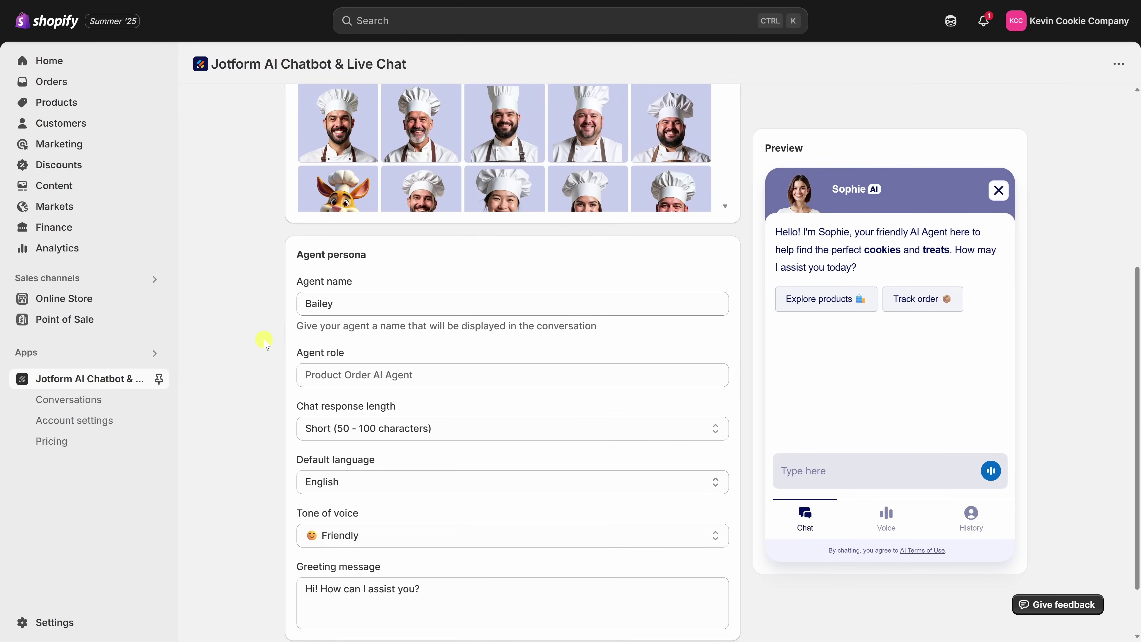
left_click_drag(373, 303, 281, 306)
type("Kevin")
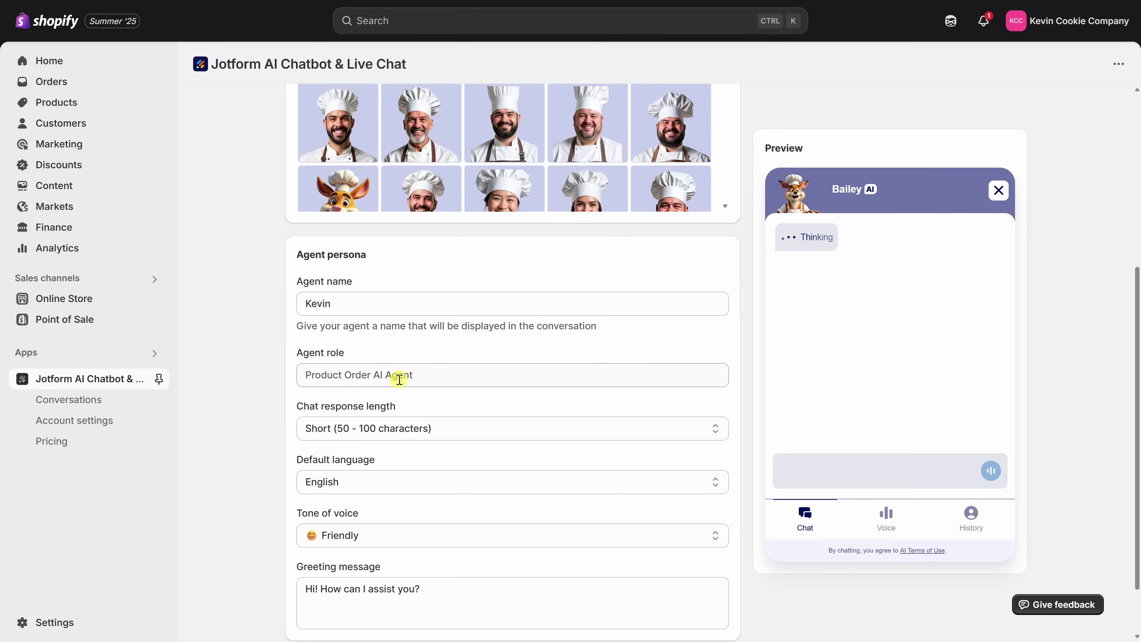
left_click(450, 374)
type("Kevin Cookie Company Online Assistant")
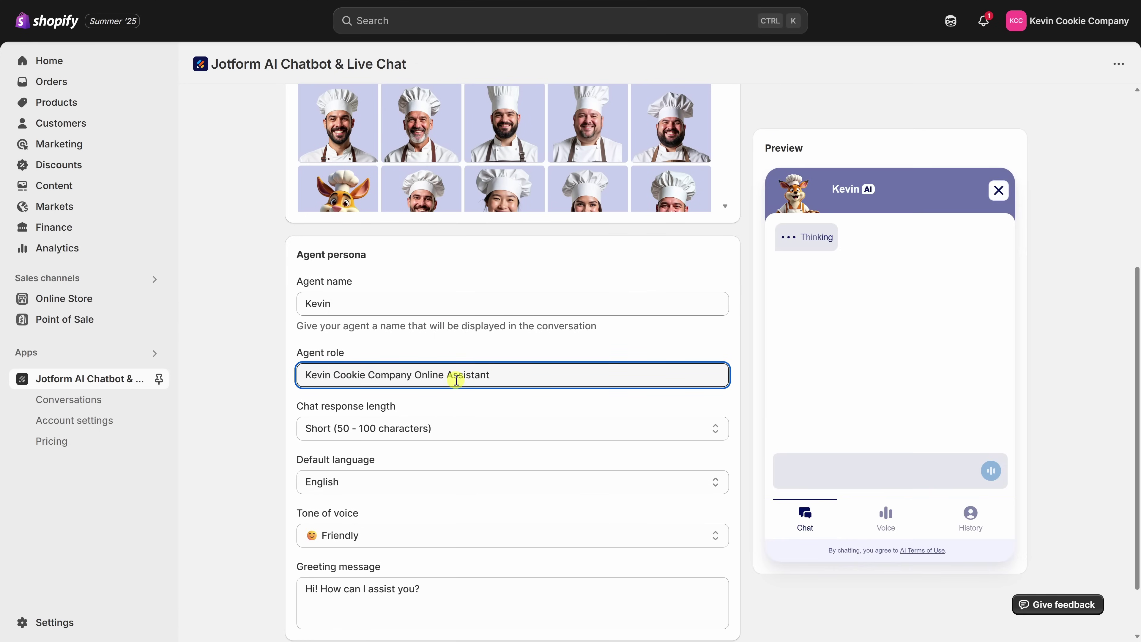
left_click(247, 395)
scroll(250, 384, "down", 2)
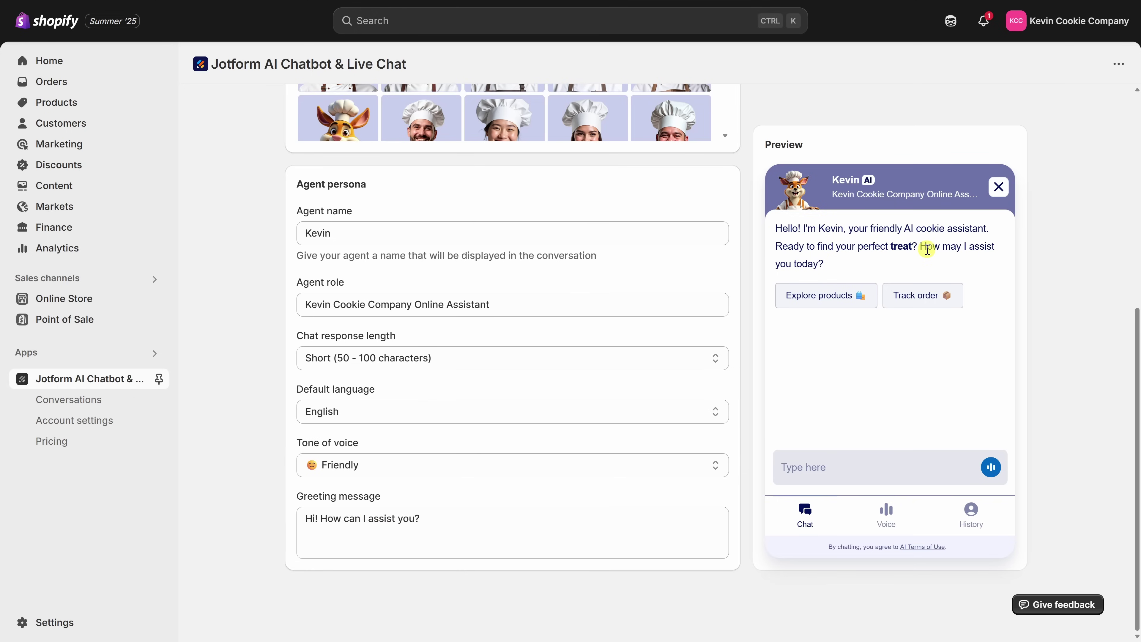
scroll(1109, 272, "up", 8)
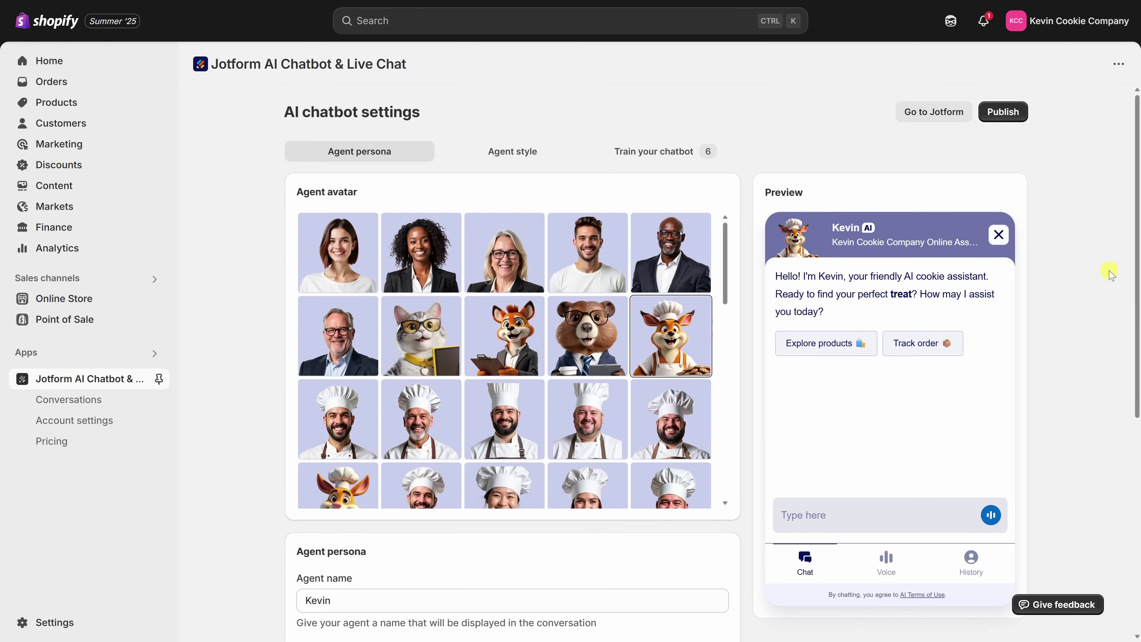
left_click(492, 158)
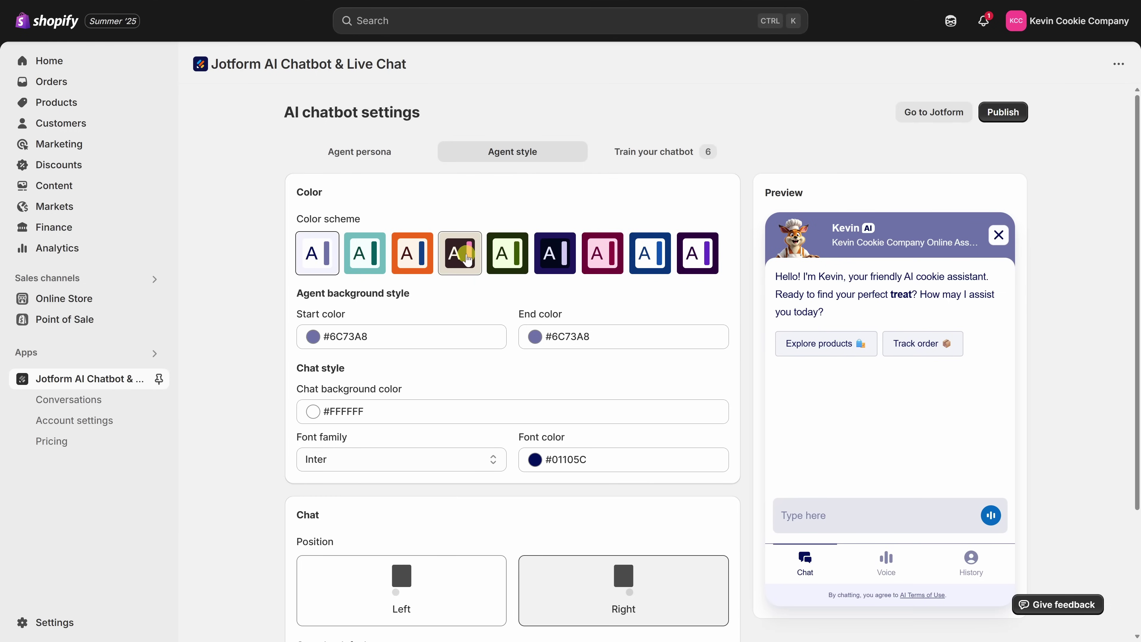
Apply the blue #0F53B4 colour scheme and keep the chatbot Always open by default
left_click(653, 260)
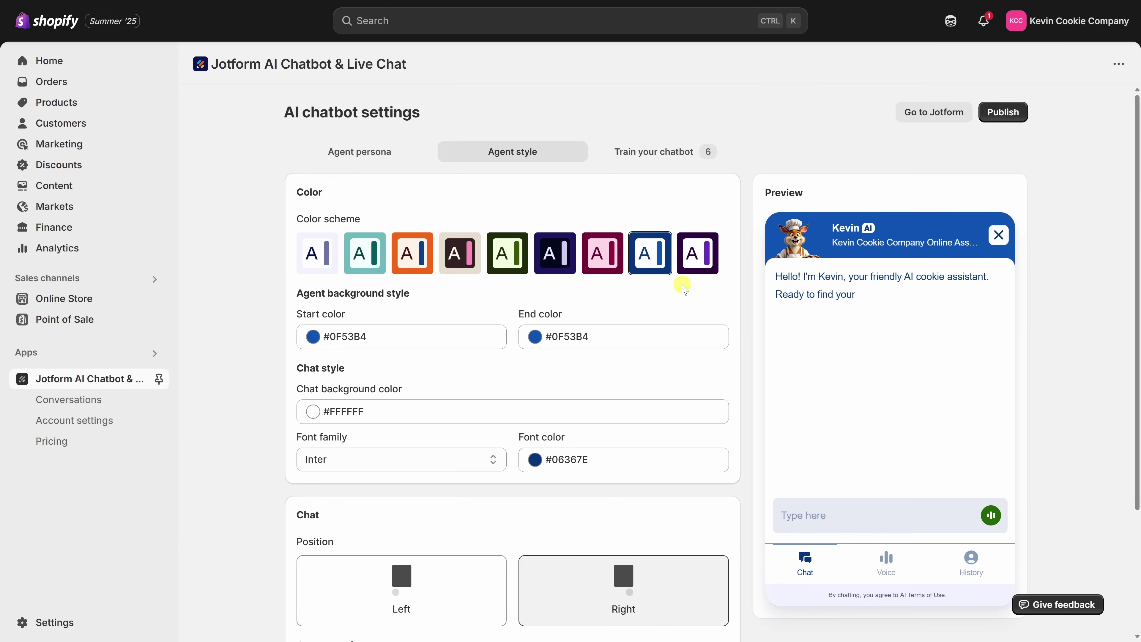
scroll(682, 287, "down", 2)
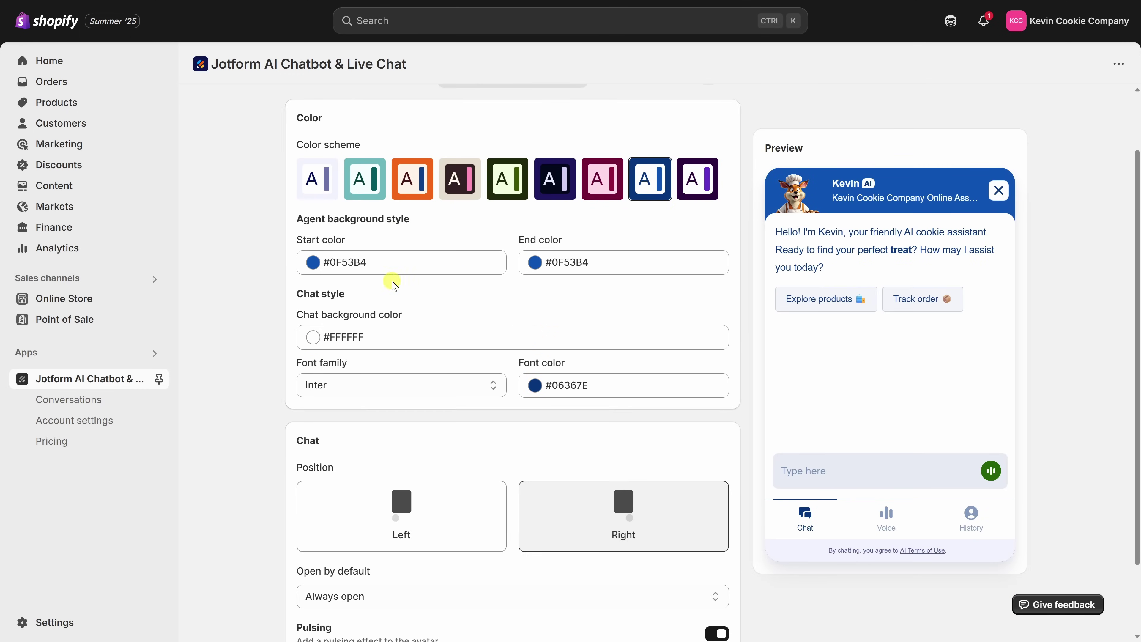
left_click(385, 246)
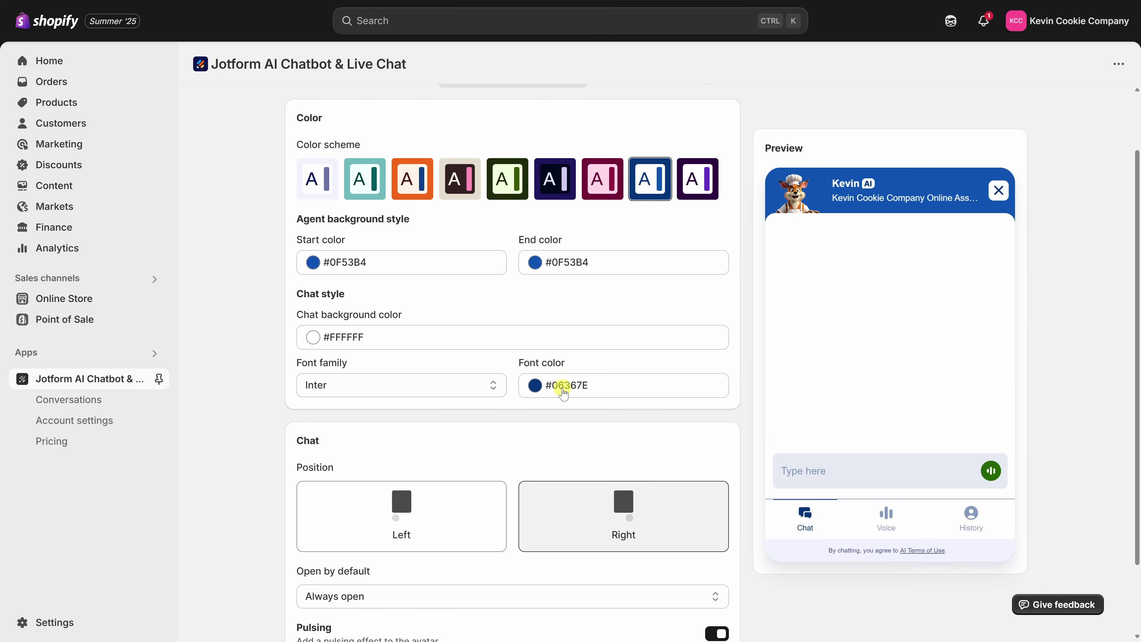
scroll(257, 369, "down", 2)
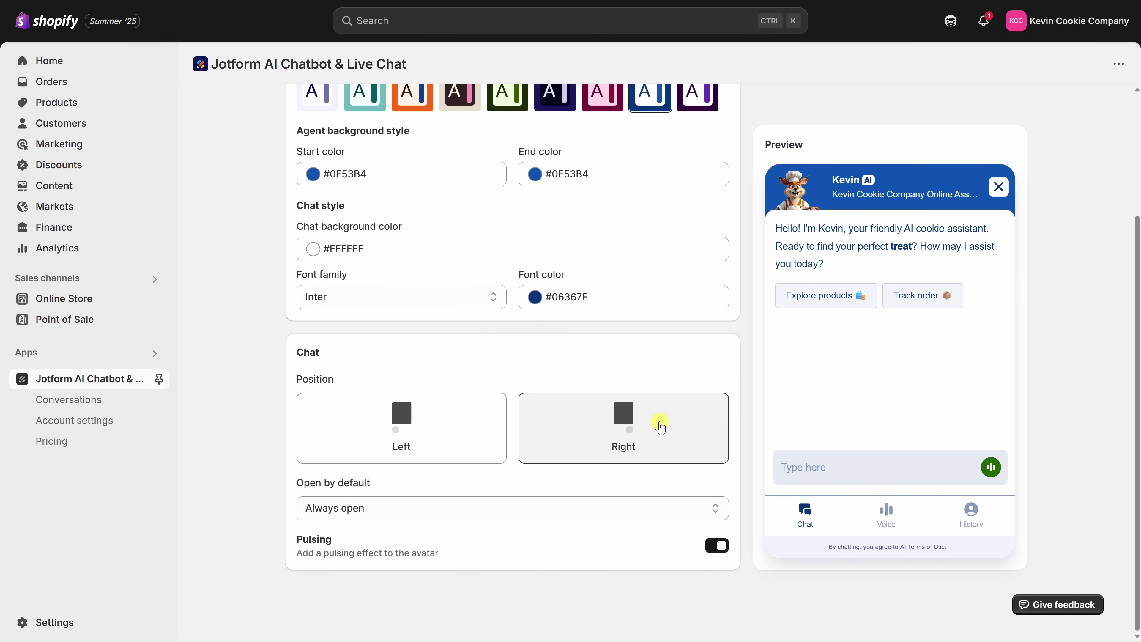
left_click(409, 509)
left_click(409, 511)
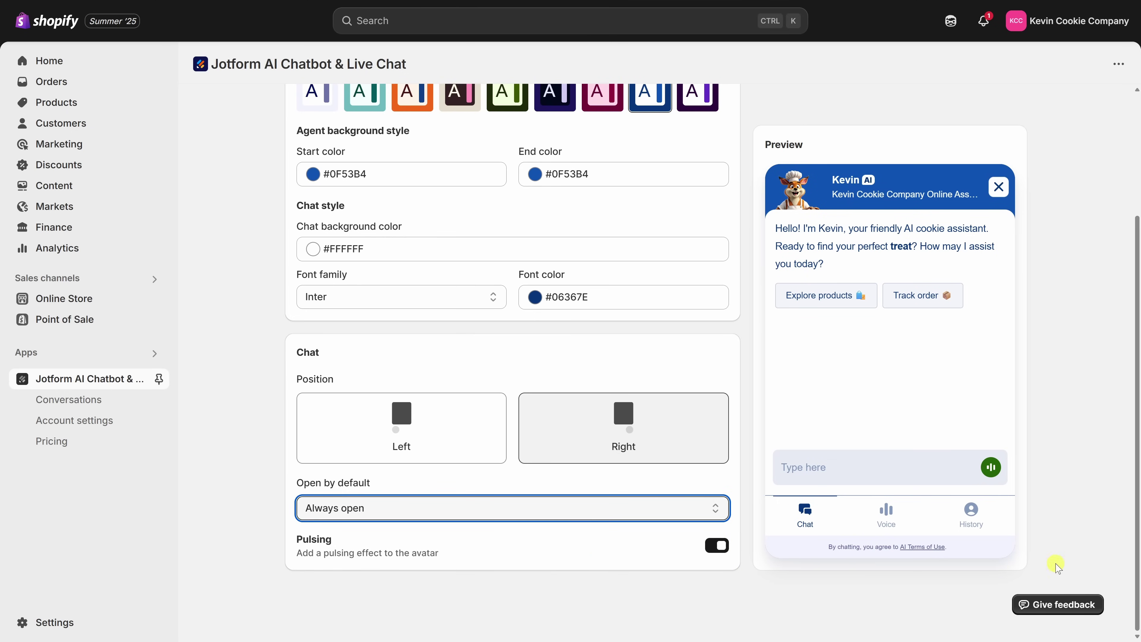
scroll(1072, 517, "up", 4)
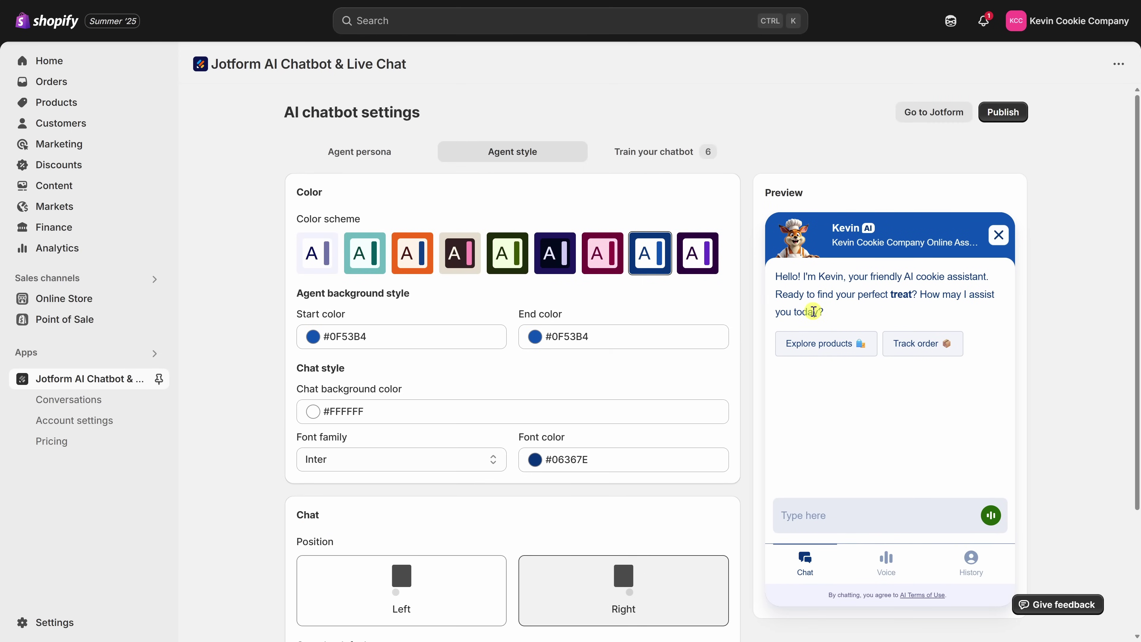
Open the Train your chatbot settings and go to Kevin's Jotform Knowledge Base
left_click(619, 161)
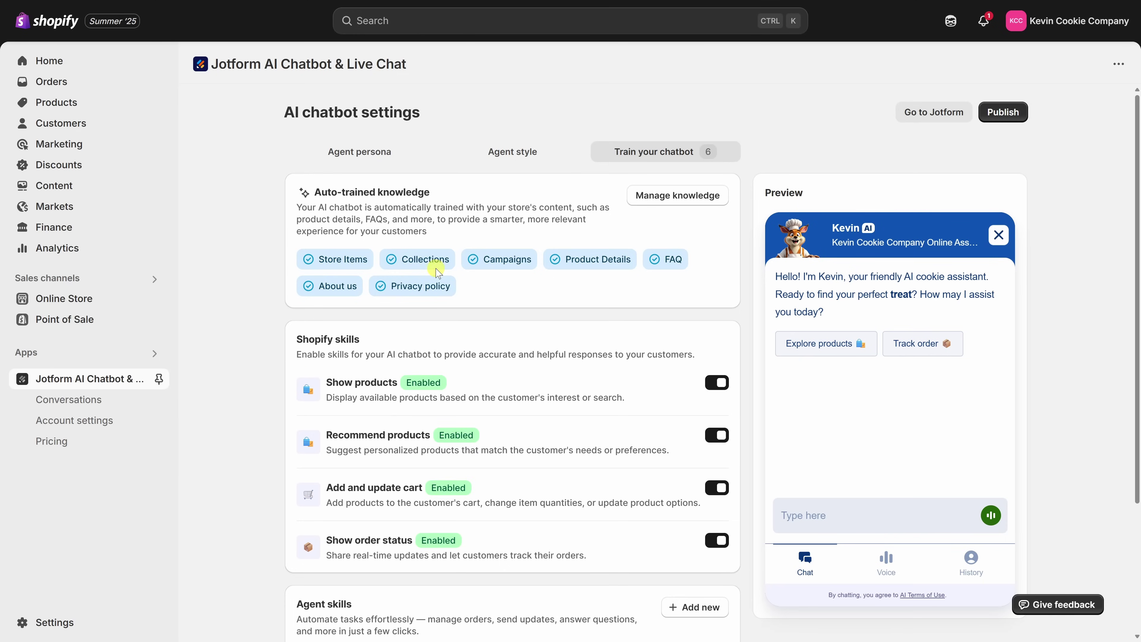
left_click(644, 201)
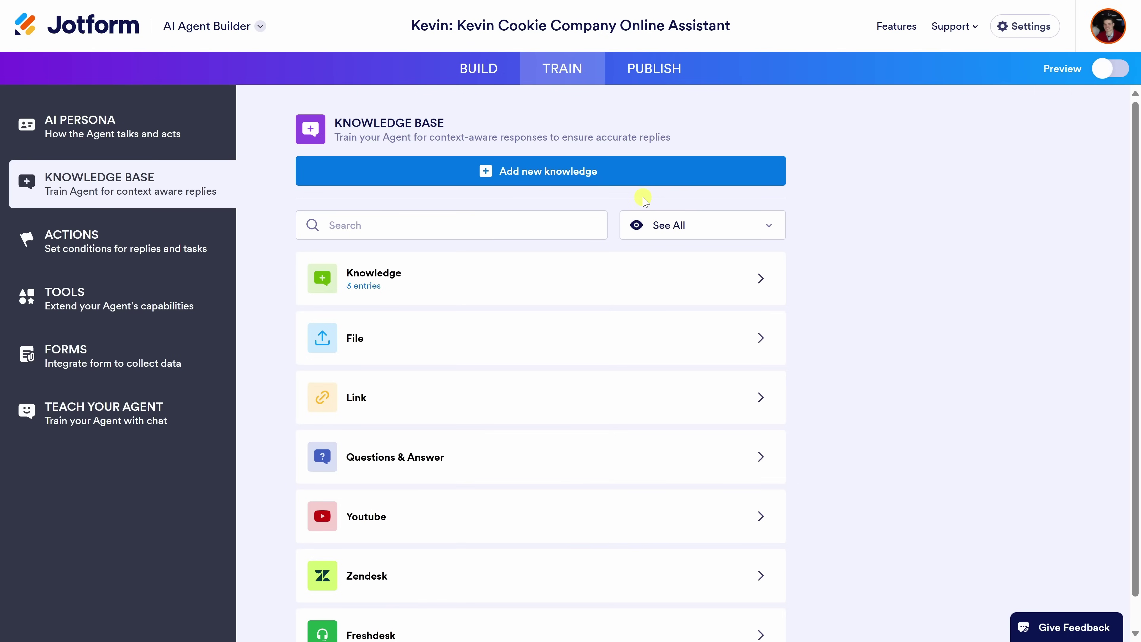
Show the knowledge source types: Knowledge, Link, File, Q&A, YouTube, Zendesk, Freshdesk
left_click(543, 178)
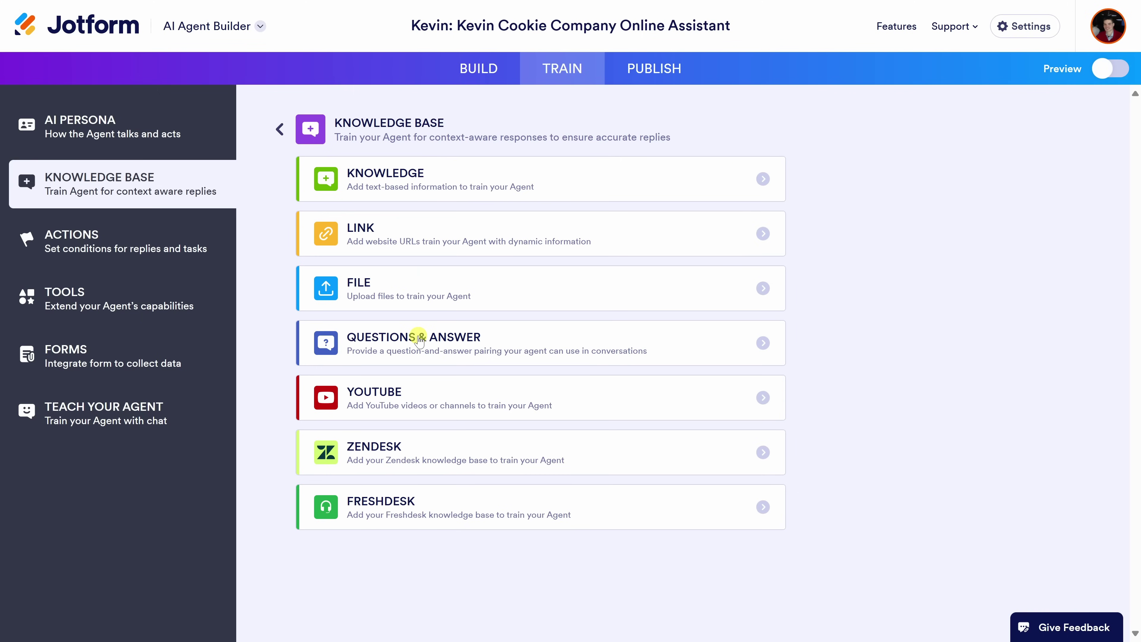
Save a Q&A for 'What's your most popular cookie?' answering the Double Chocolate Chip best-seller
left_click(419, 338)
left_click(423, 226)
type("What’s your most popular cookie?")
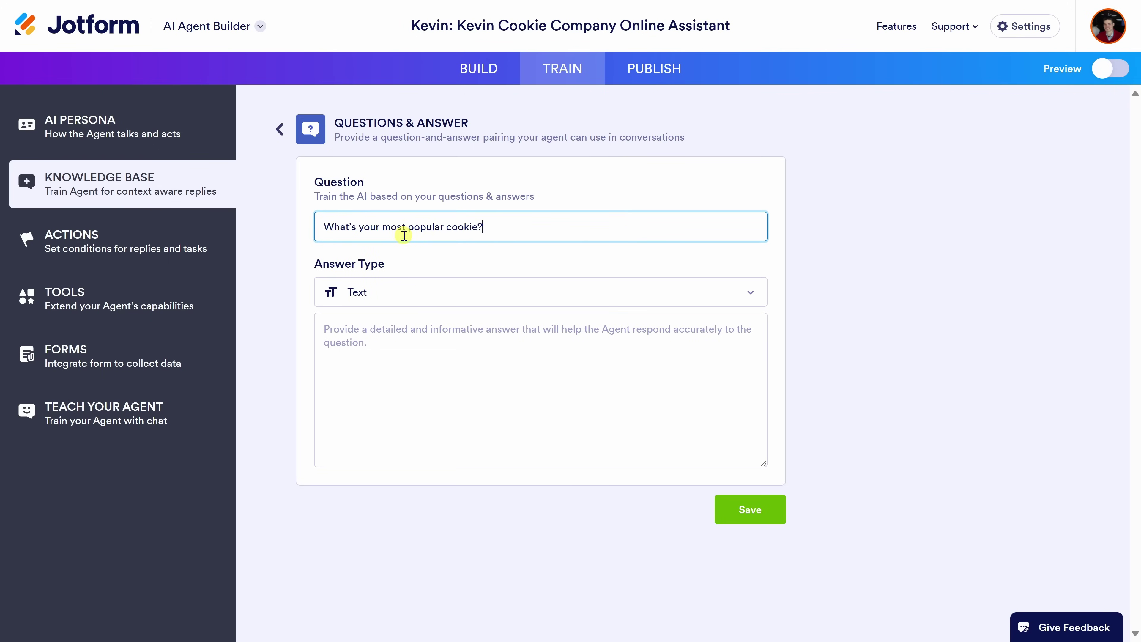
left_click(459, 360)
type("Our best-seller is the Double Chocolate Chip—crispy on the edges, gooey in the middle!")
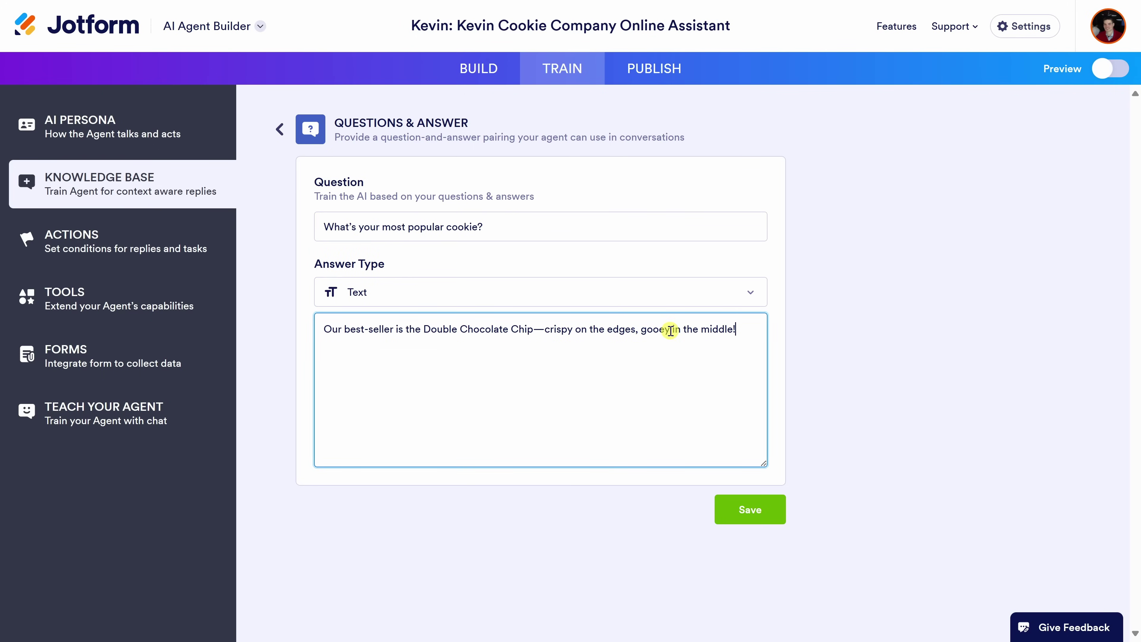
left_click(750, 516)
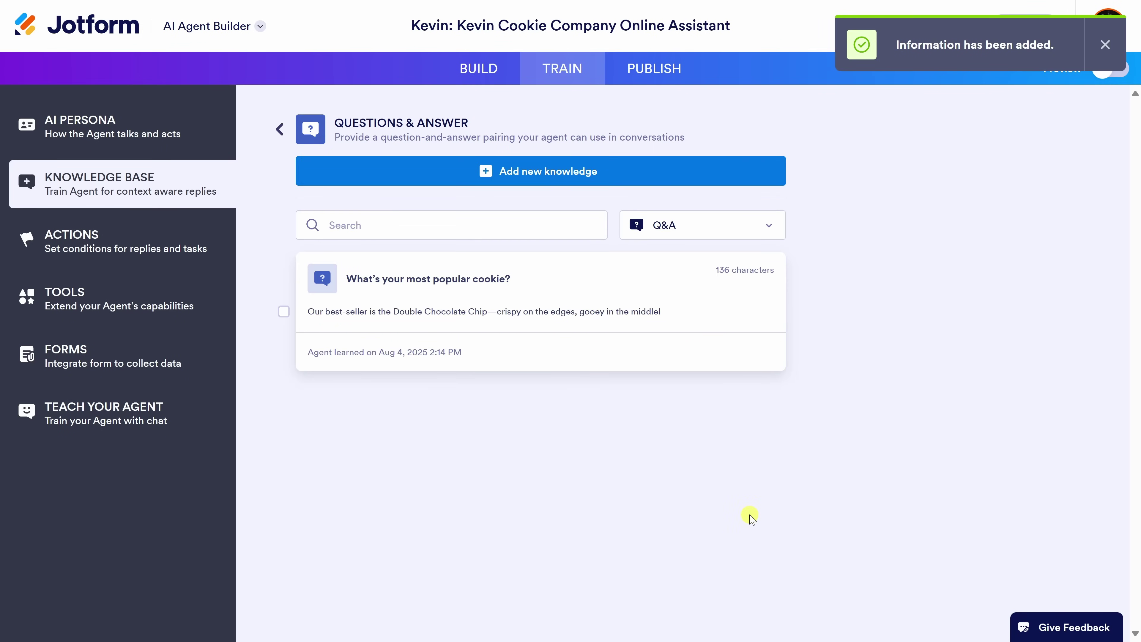
Save a Q&A for 'What's your return policy?' with the 7-day make-it-right promise
left_click(546, 167)
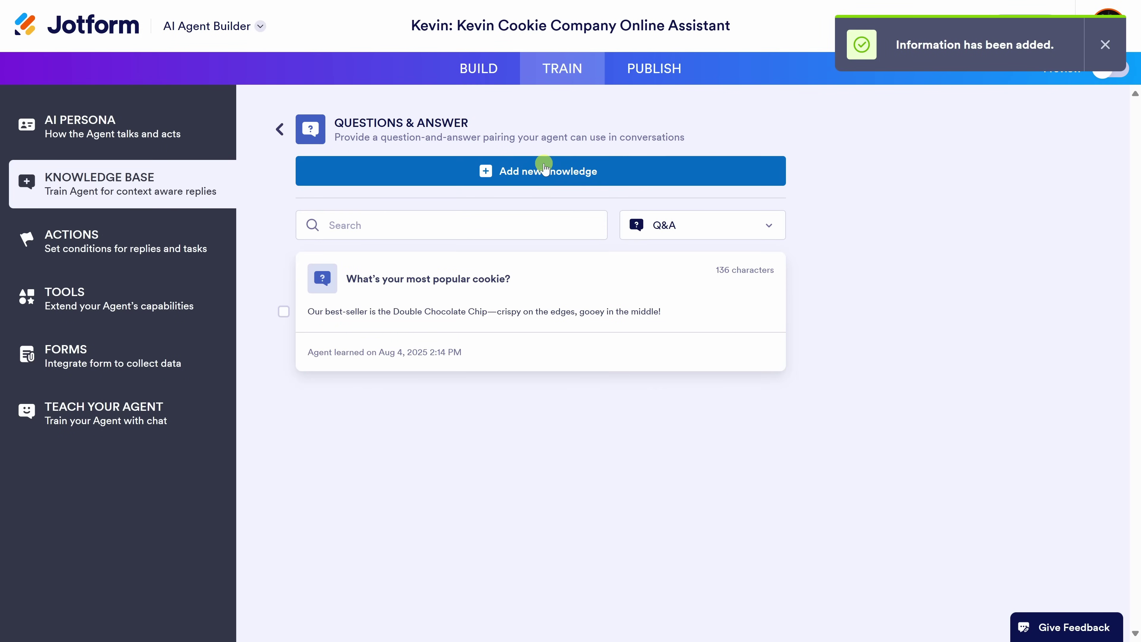
left_click(453, 226)
type("What’s your return policy?")
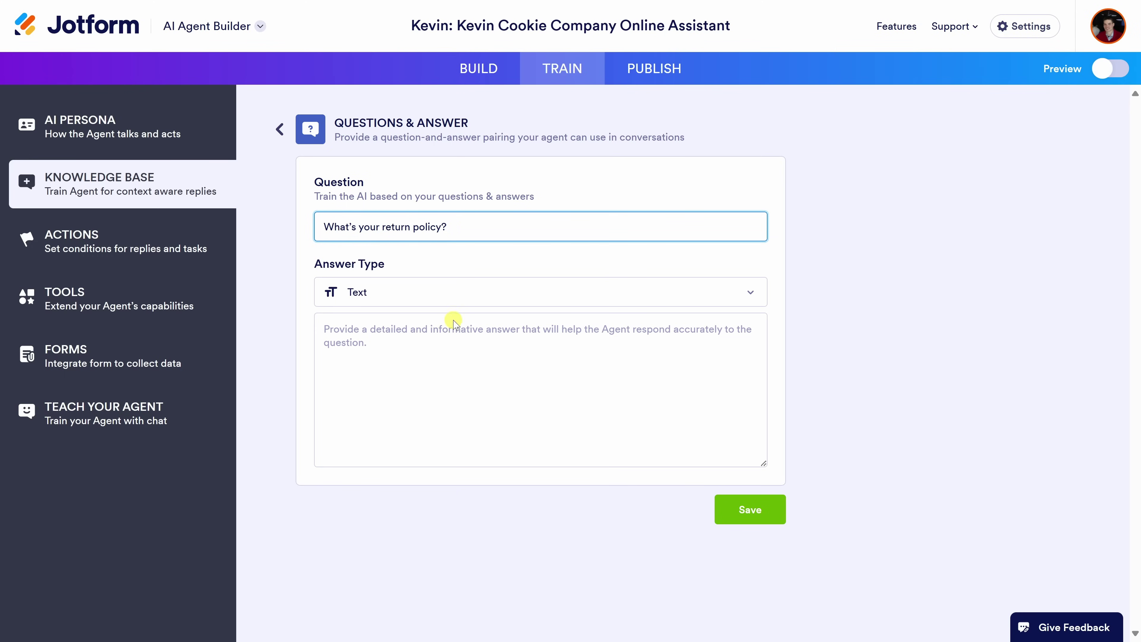
left_click(453, 347)
type("If you’re not 100% satisfied, let us know within 7 days and we’ll make it right—either a replacement or a full refund.")
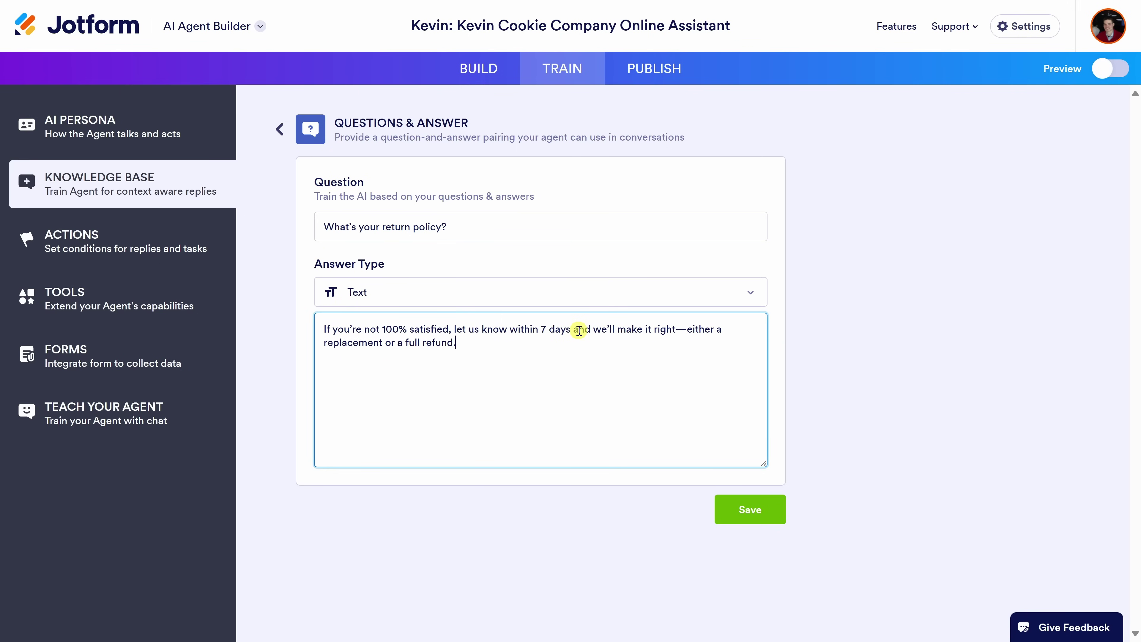
left_click(750, 515)
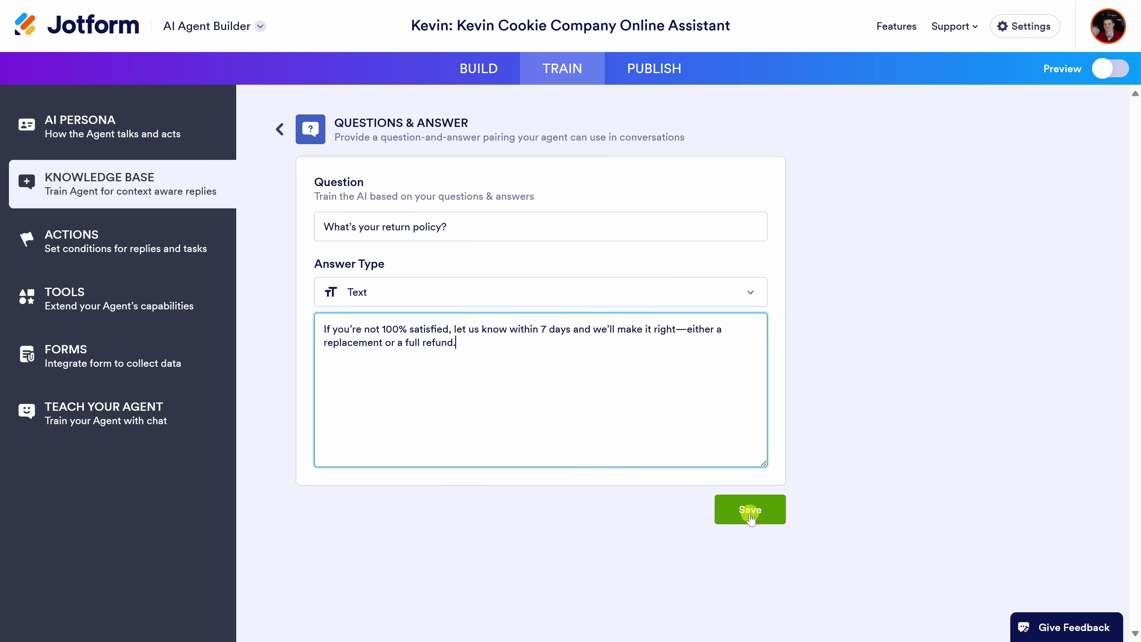
left_click(543, 174)
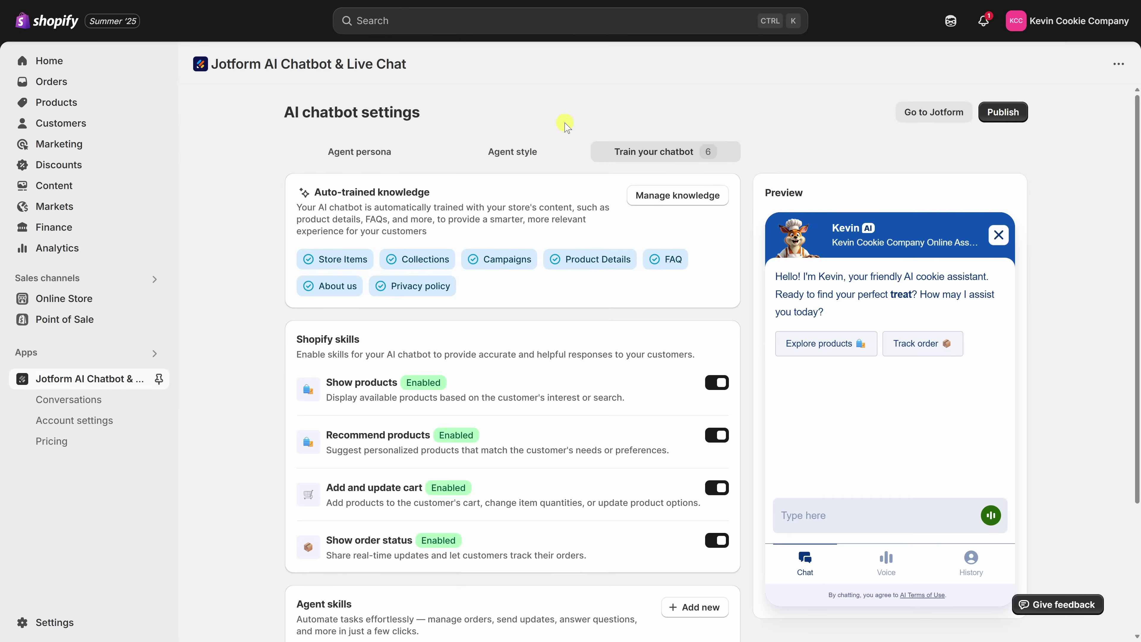
scroll(413, 203, "down", 2)
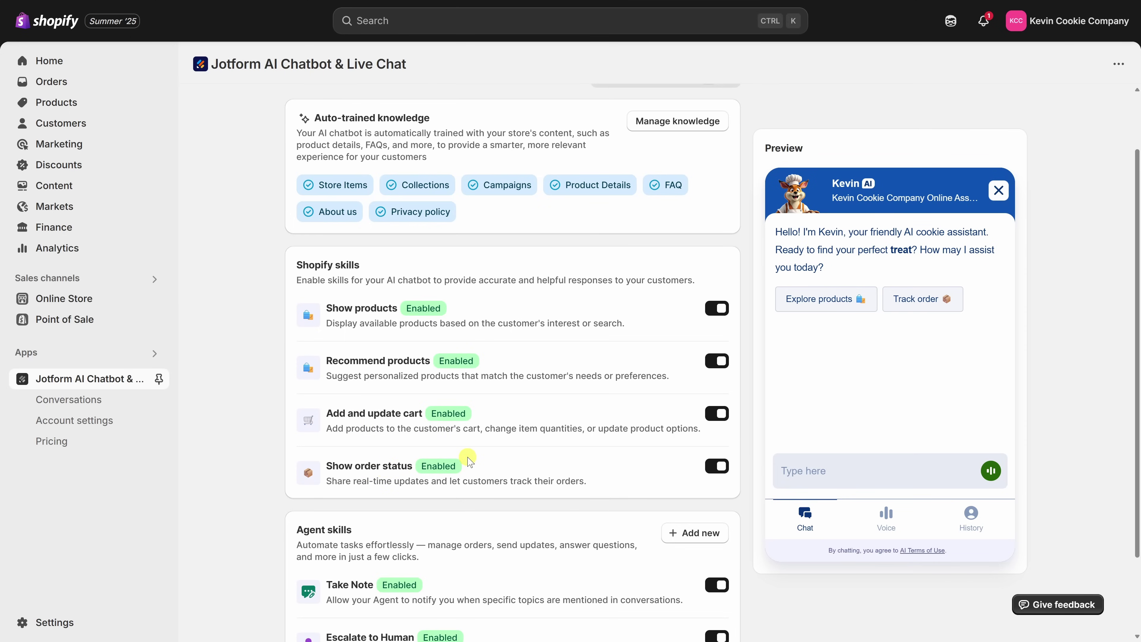
scroll(469, 459, "down", 3)
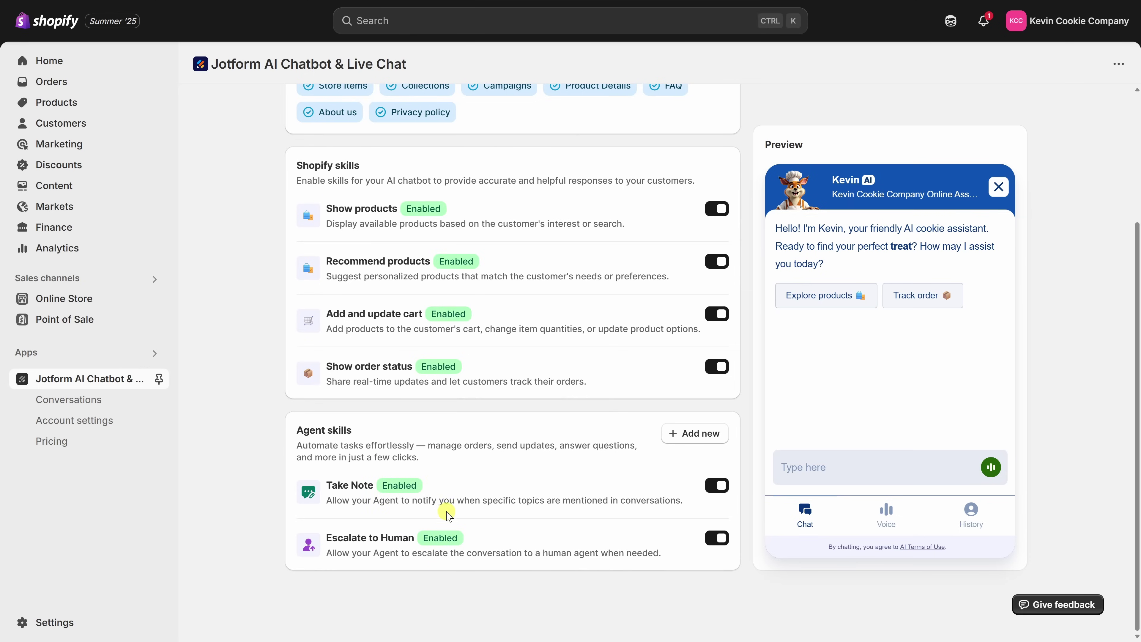
left_click(691, 439)
scroll(689, 438, "down", 18)
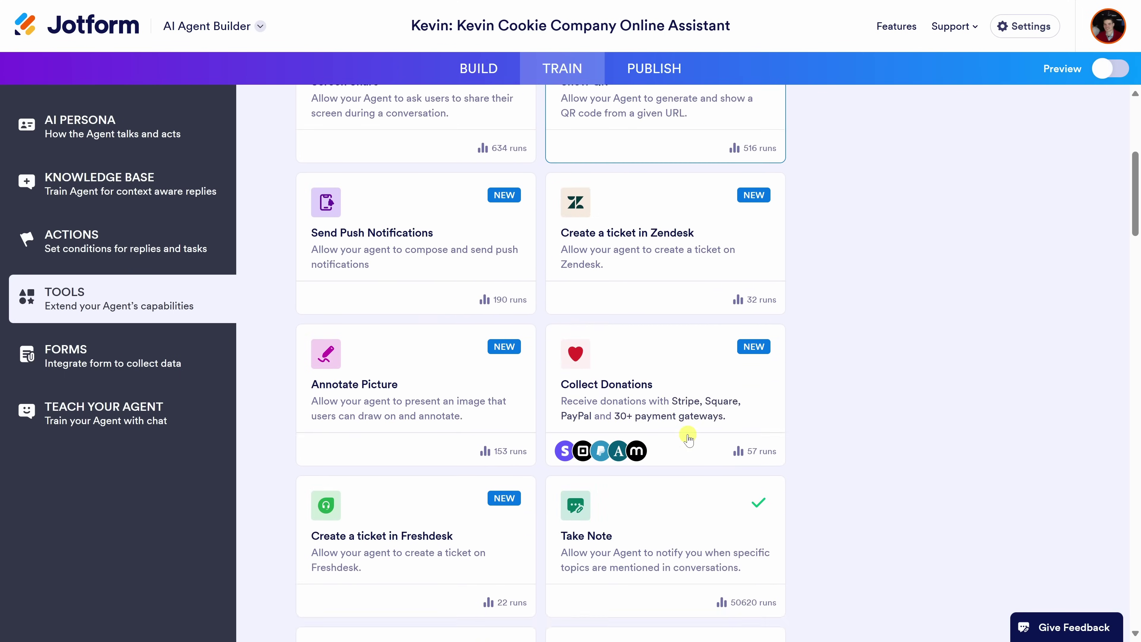
scroll(838, 420, "down", 20)
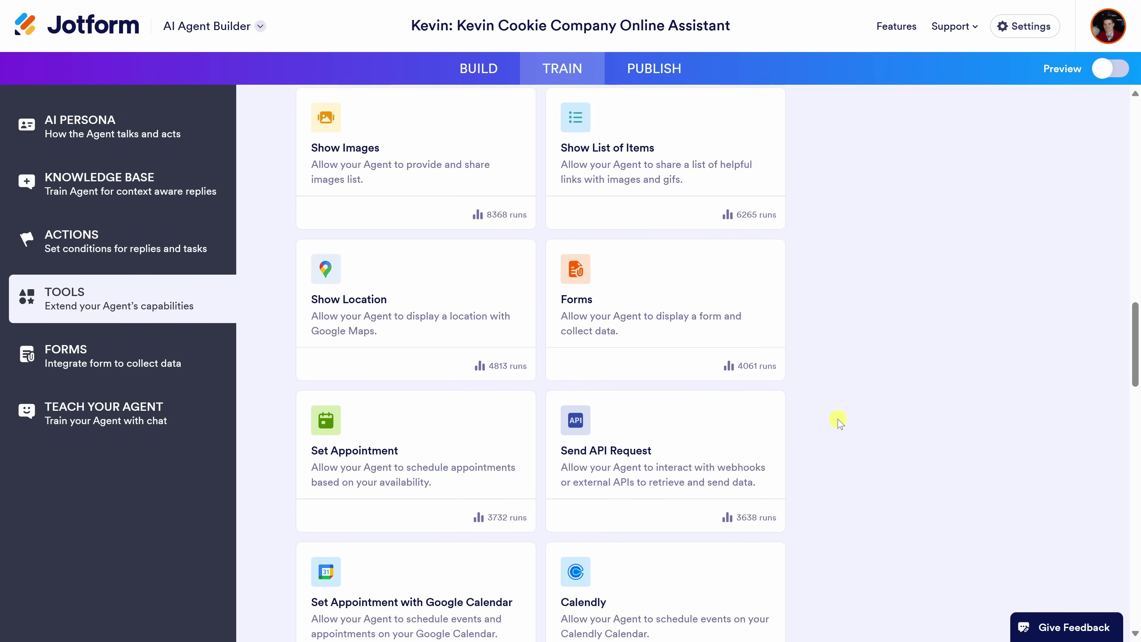
scroll(838, 419, "up", 20)
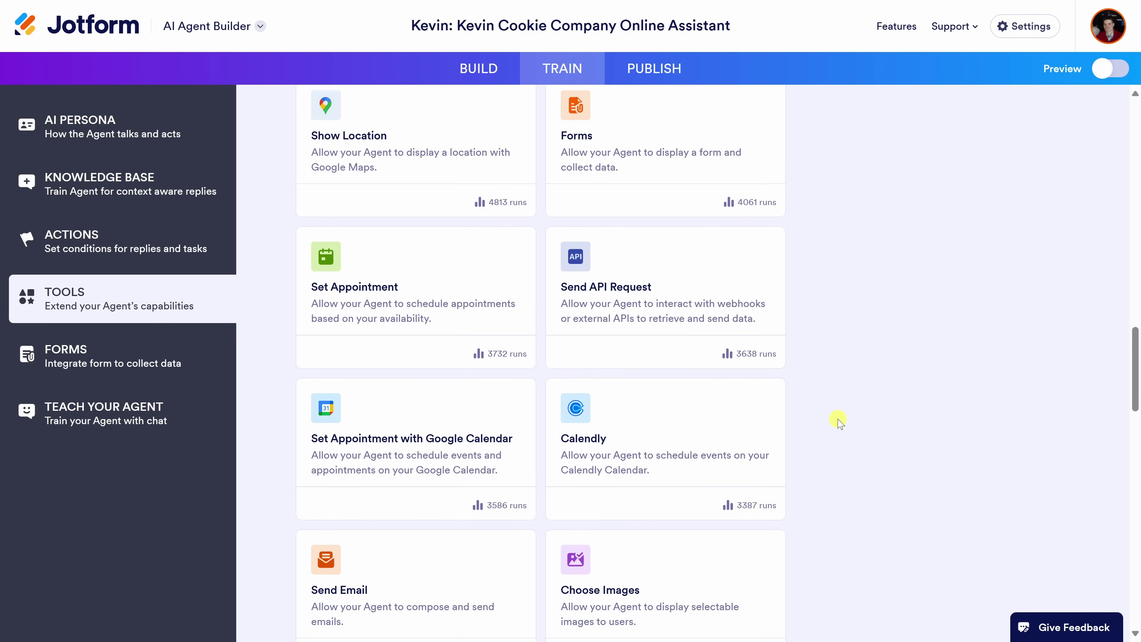
scroll(838, 420, "up", 12)
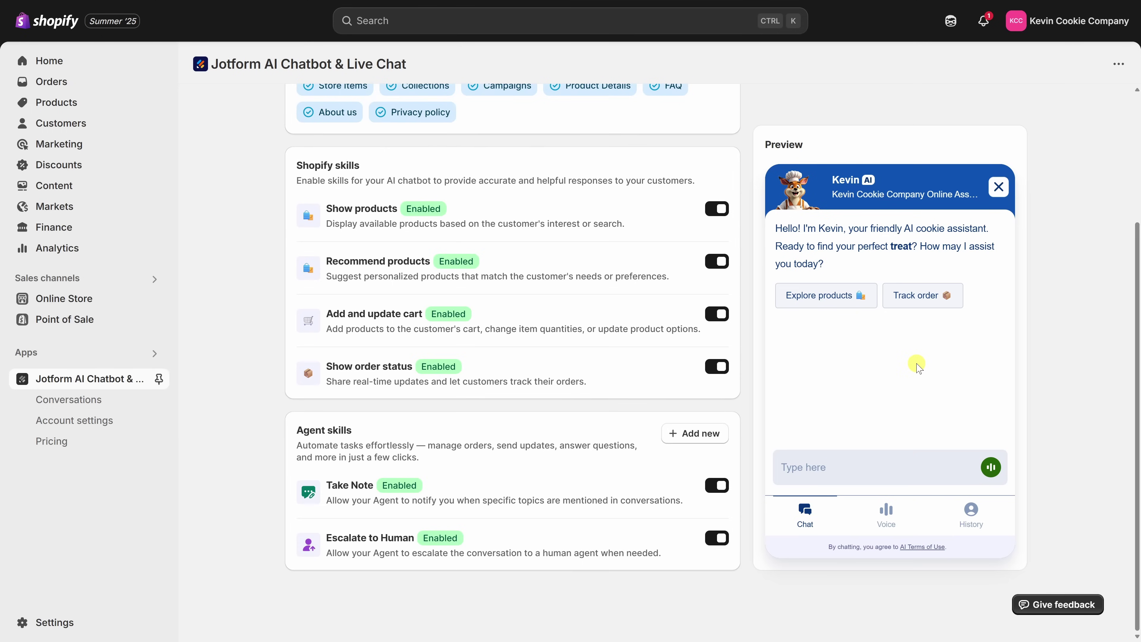
Ask the preview 'What's your return policy?', check Kevin's reply, and publish the chatbot
left_click(819, 469)
type("What's your return policy?")
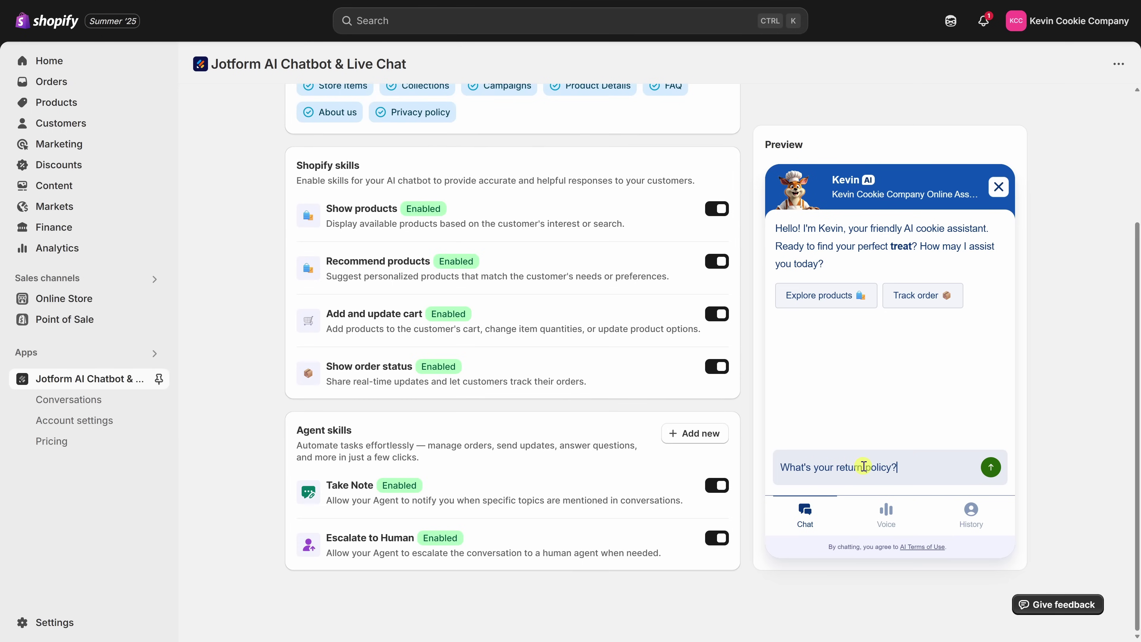
left_click(989, 468)
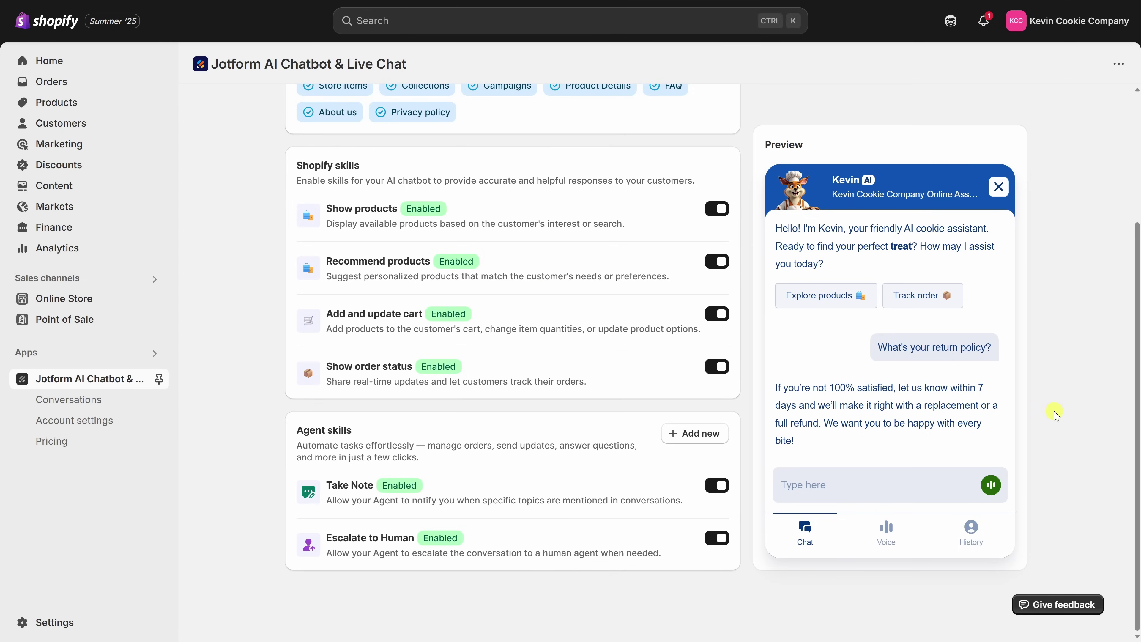
scroll(1056, 416, "up", 4)
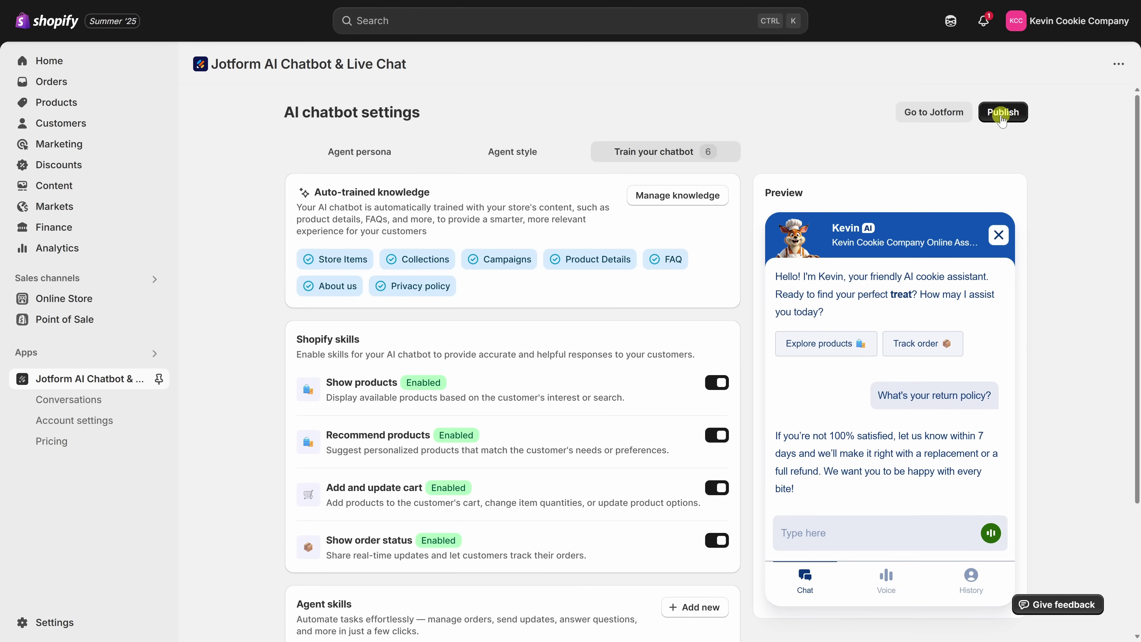
left_click(1002, 115)
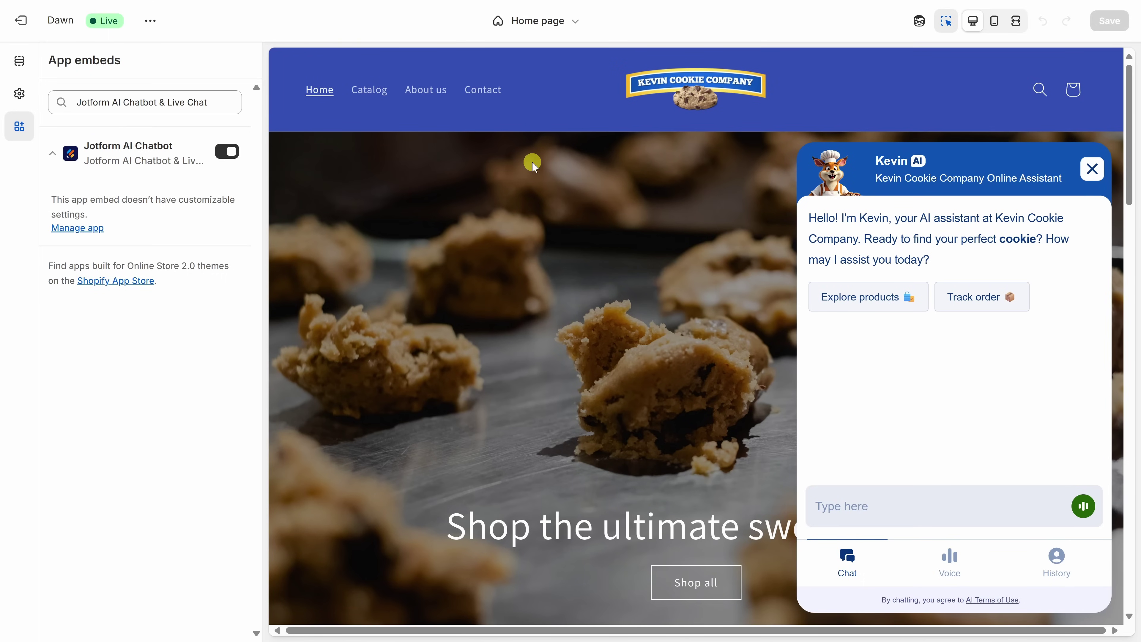
Scroll the theme editor's storefront preview to check Kevin appears with the Jotform AI Chatbot embed on
scroll(567, 380, "down", 3)
scroll(567, 376, "down", 4)
scroll(568, 379, "up", 8)
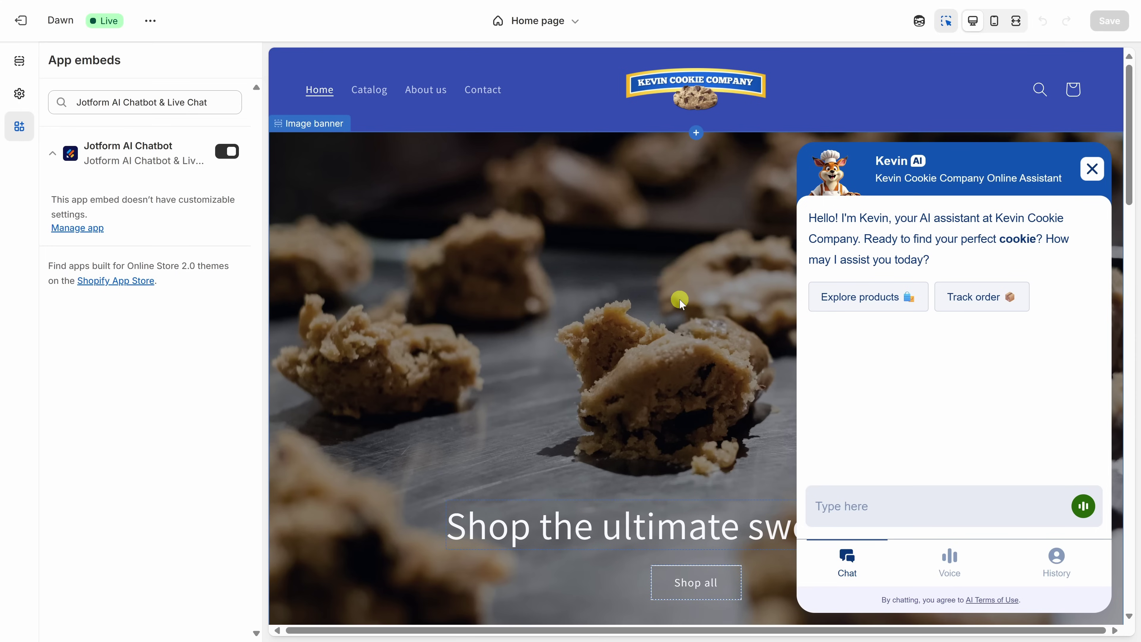
scroll(680, 301, "down", 5)
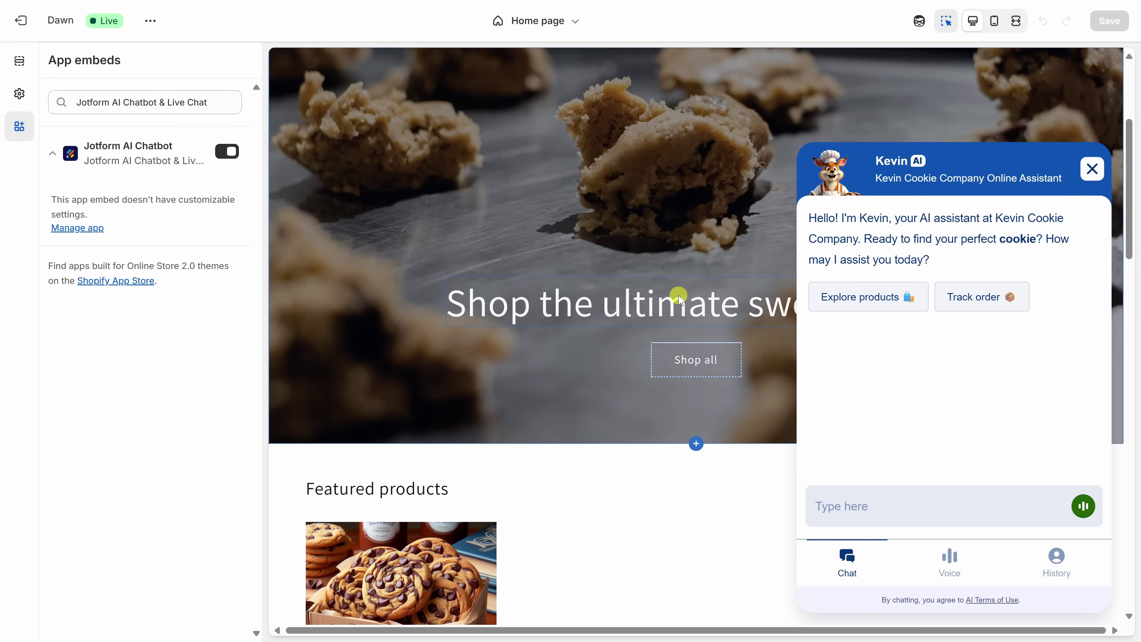
scroll(683, 324, "up", 5)
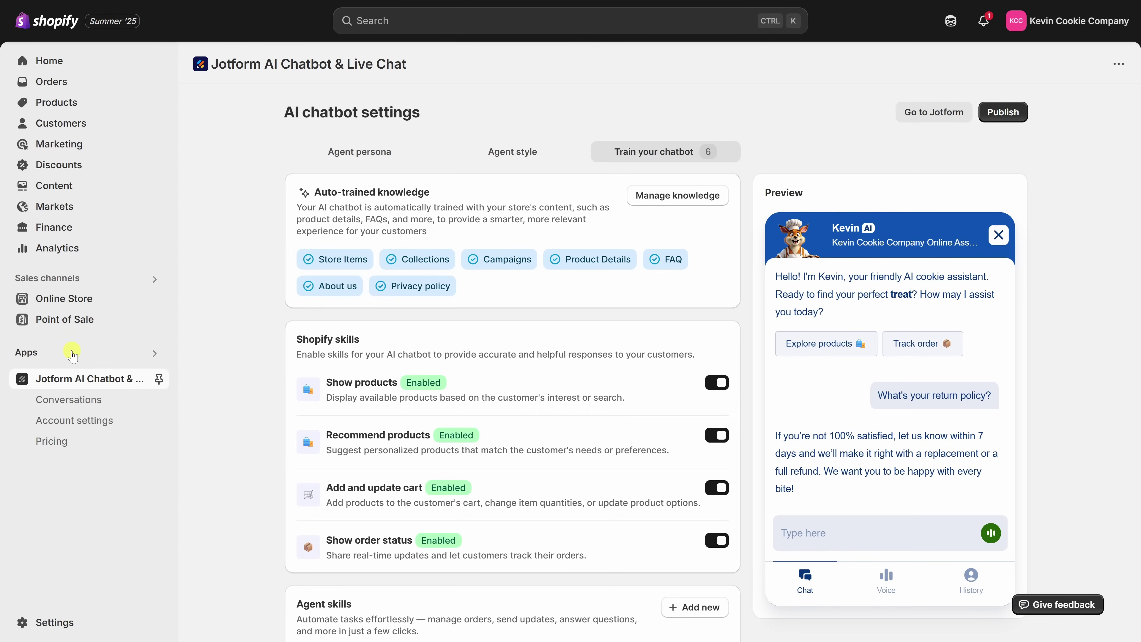
Open the chatbot conversations list, then scroll the plans: Starter free, Bronze $19.50, Silver $24.50, Gold $64.50
left_click(65, 402)
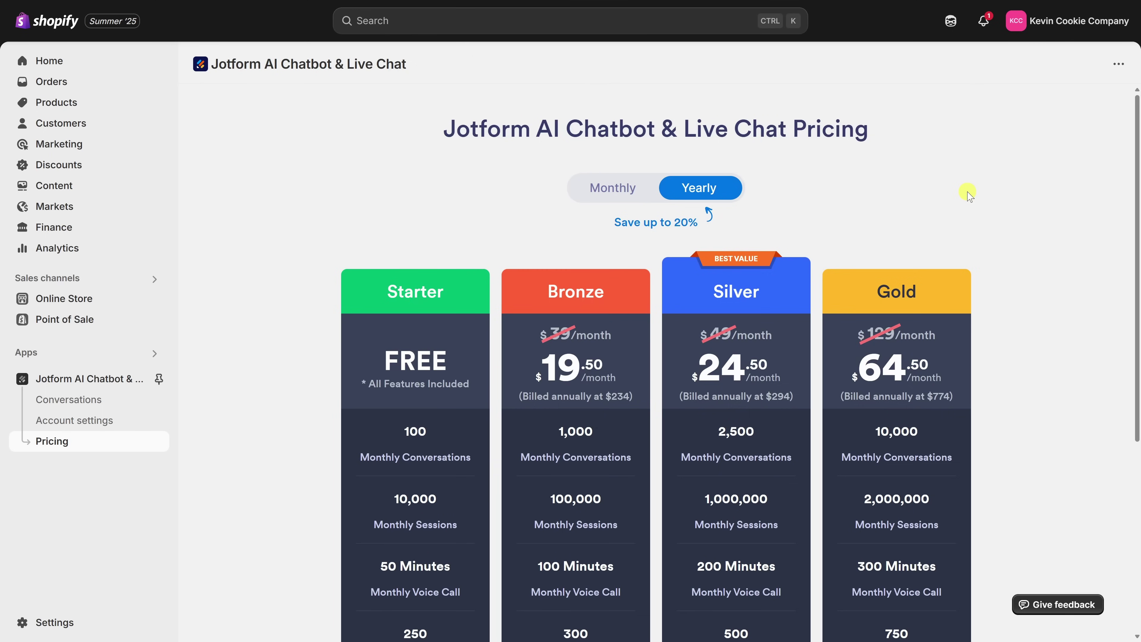
left_click_drag(1137, 154, 1137, 256)
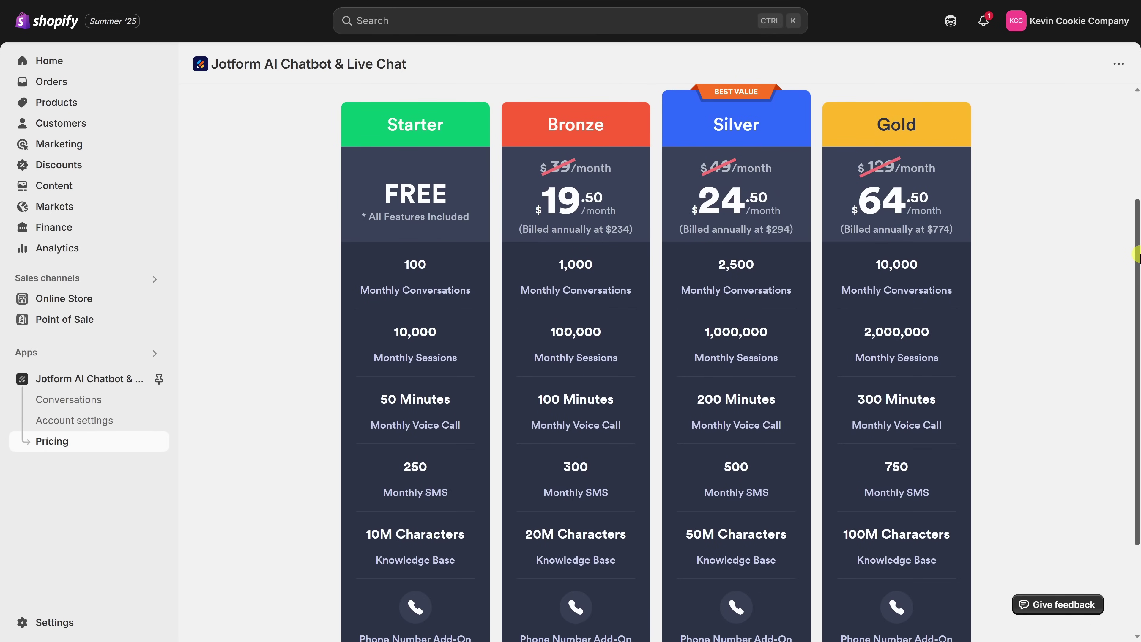